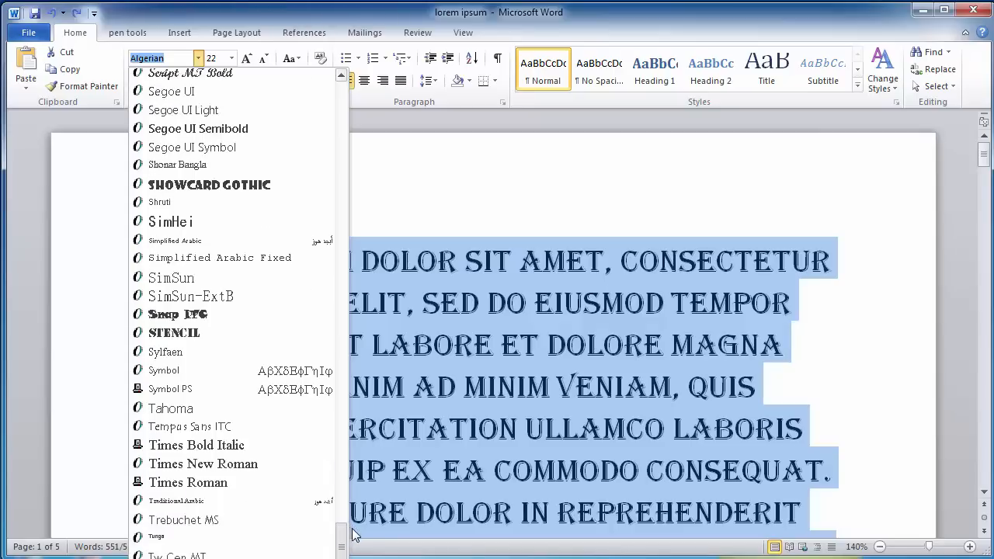
Step: Set the selected body text to Times New Roman, size 12
{"action": "left_click", "coordinate": [226, 456]}
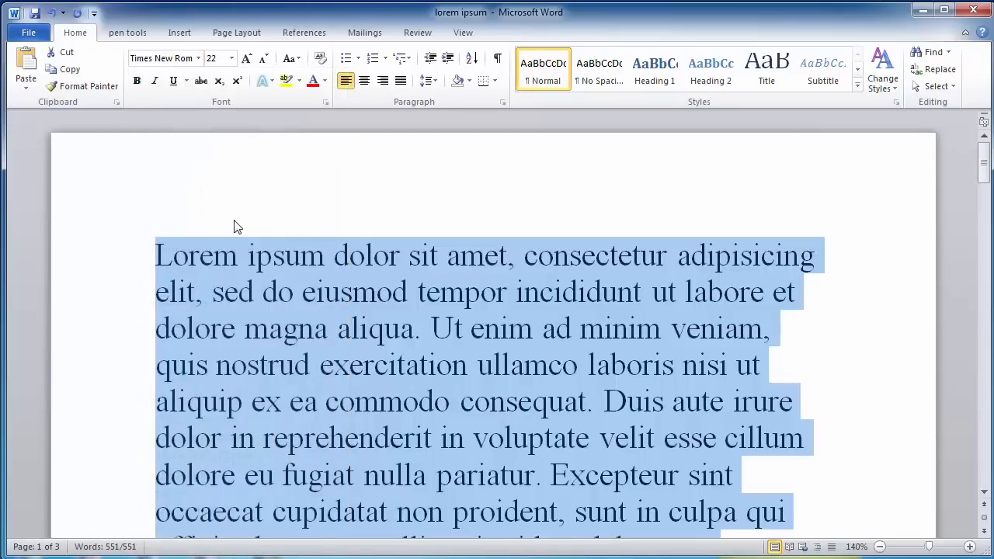
{"action": "left_click", "coordinate": [231, 60]}
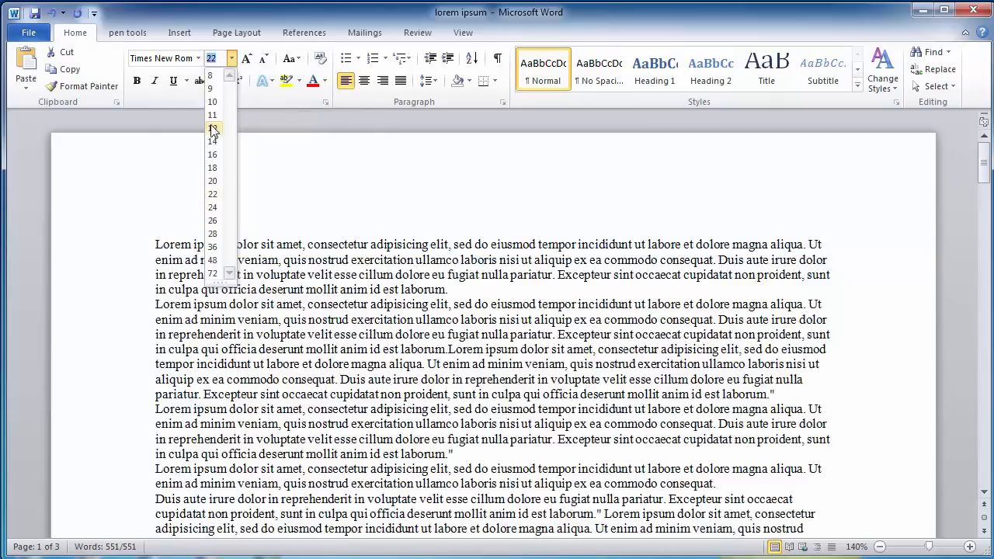
{"action": "left_click", "coordinate": [213, 129]}
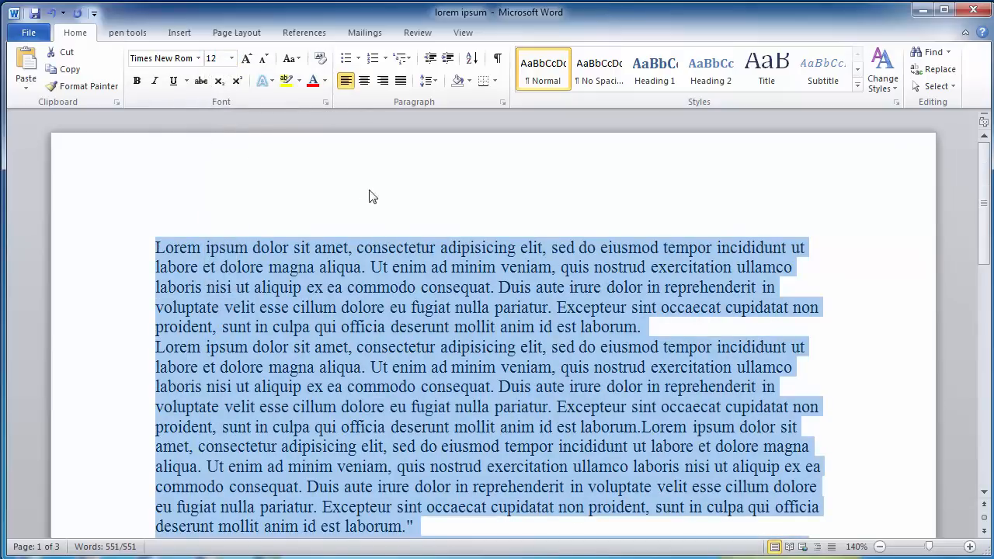
Step: Format the selected paragraphs with a first-line indent of 0.5", 0 pt spacing after, double line spacing and no extra space between same-style paragraphs
{"action": "left_click", "coordinate": [503, 102]}
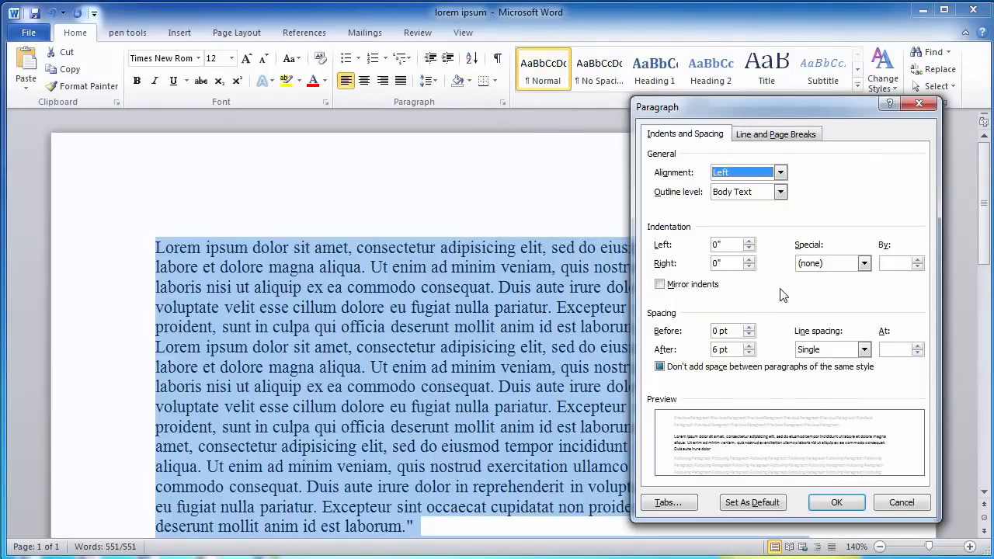
{"action": "left_click", "coordinate": [864, 265]}
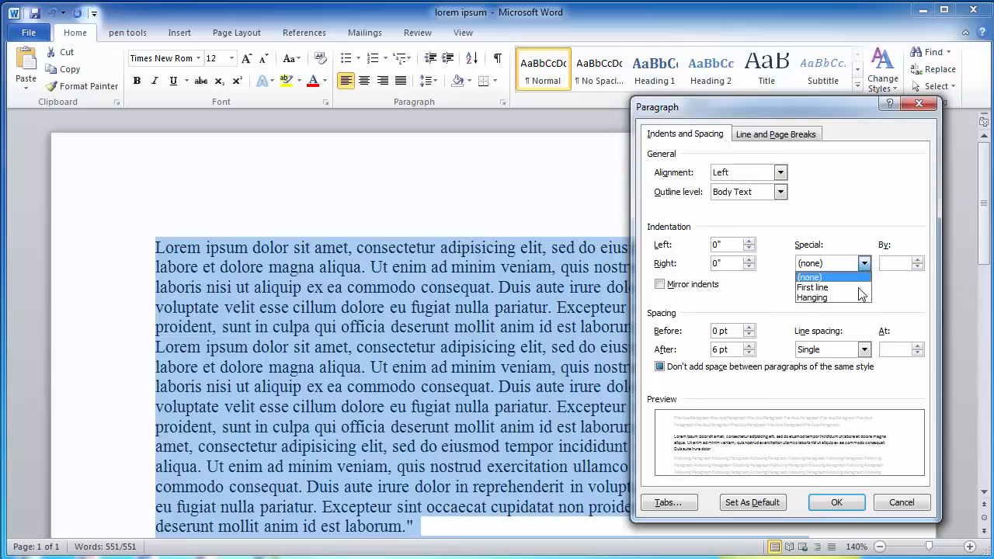
{"action": "left_click", "coordinate": [854, 288]}
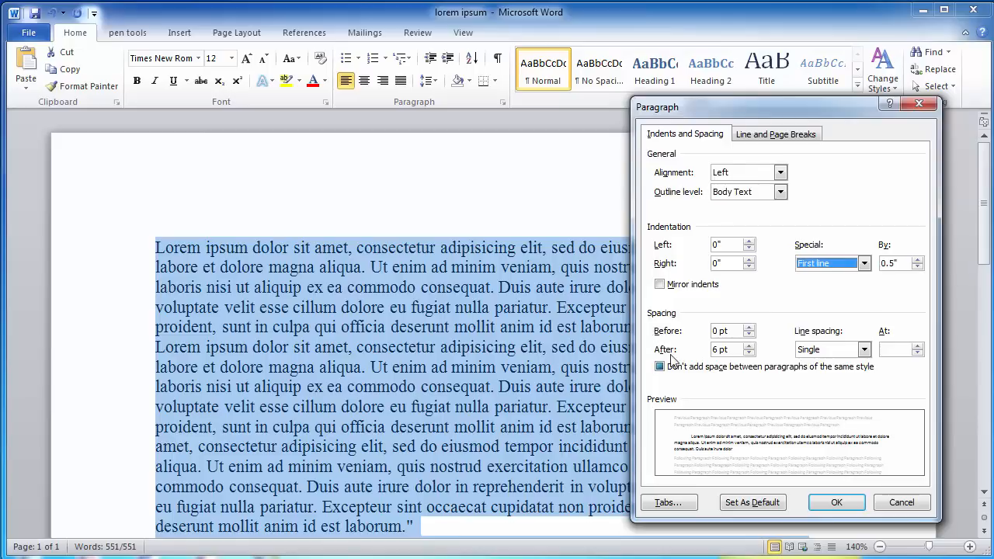
{"action": "left_click", "coordinate": [748, 353]}
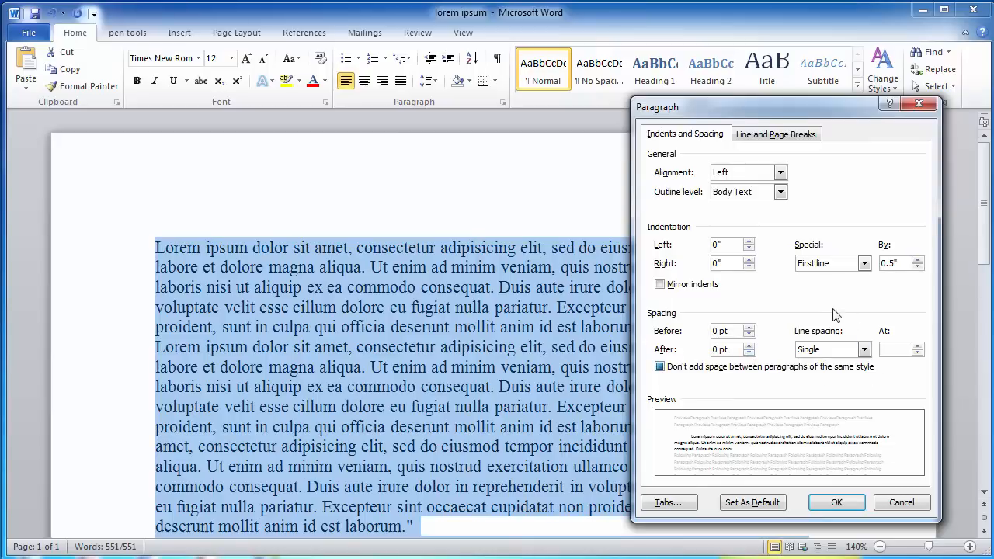
{"action": "left_click", "coordinate": [863, 351]}
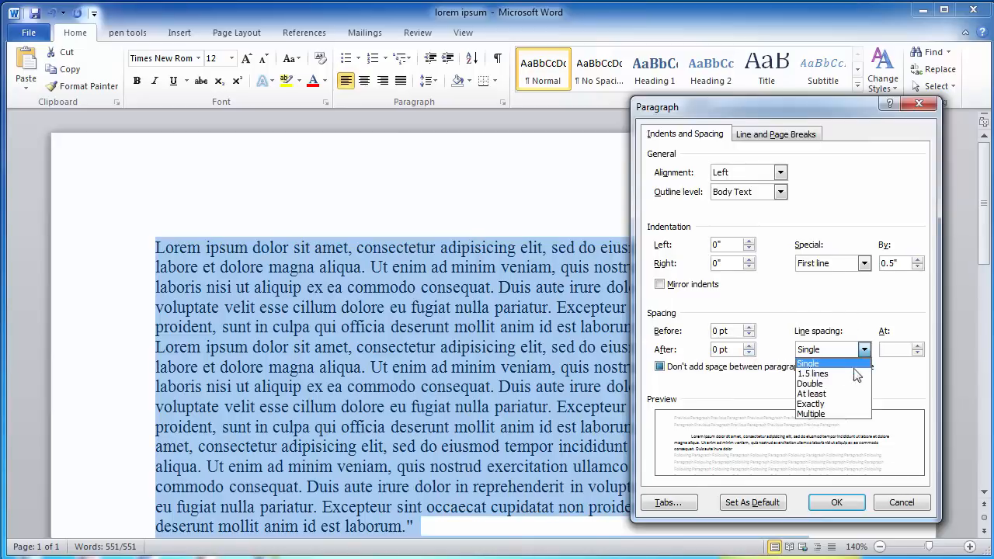
{"action": "left_click", "coordinate": [842, 392]}
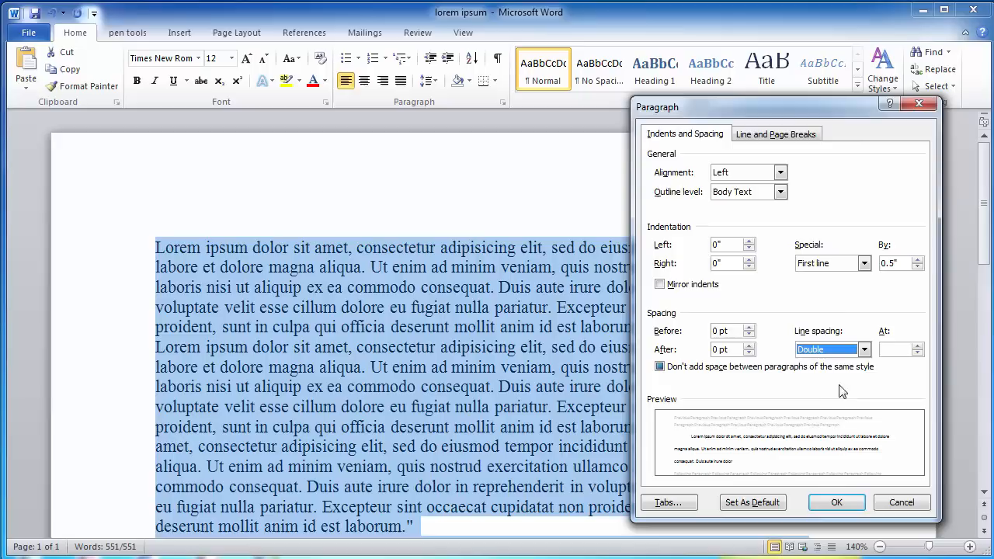
{"action": "left_click", "coordinate": [660, 367]}
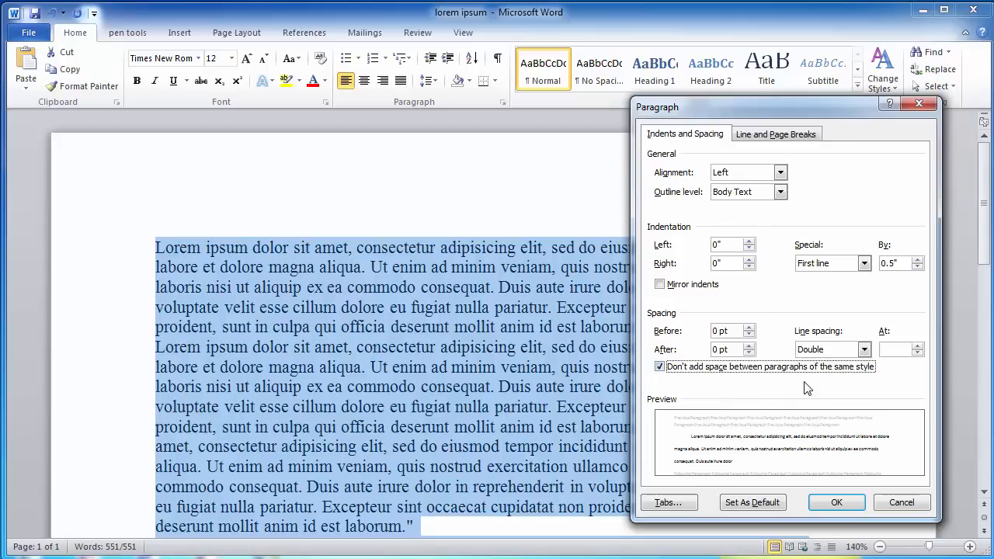
{"action": "left_click", "coordinate": [836, 503]}
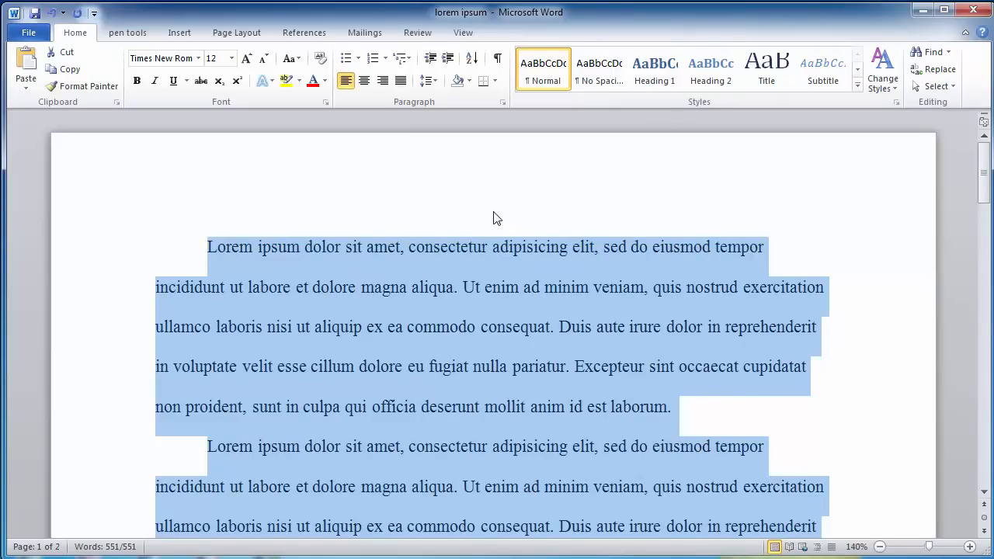
Step: Apply the Normal page margins of 1" on all sides
{"action": "left_click", "coordinate": [239, 33]}
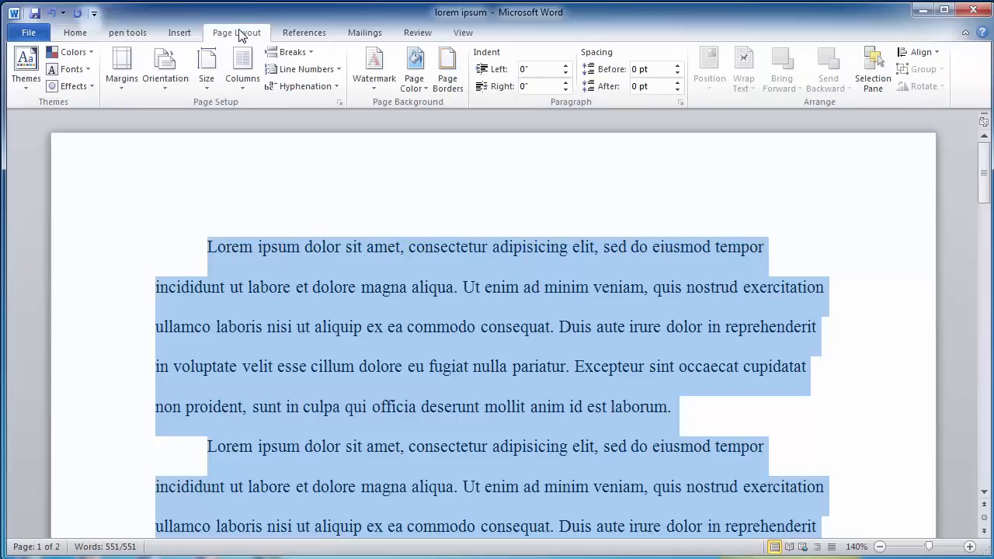
{"action": "left_click", "coordinate": [130, 85]}
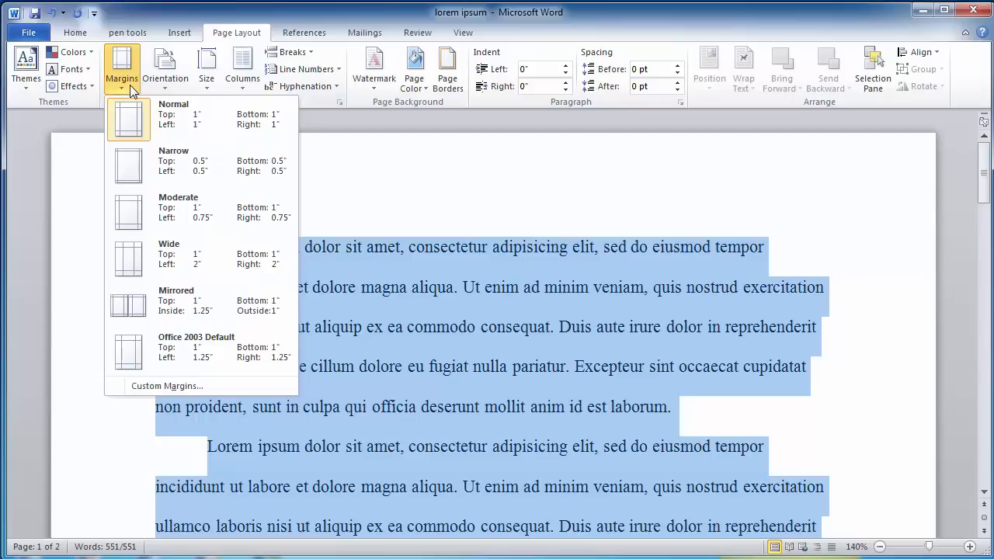
{"action": "left_click", "coordinate": [130, 138]}
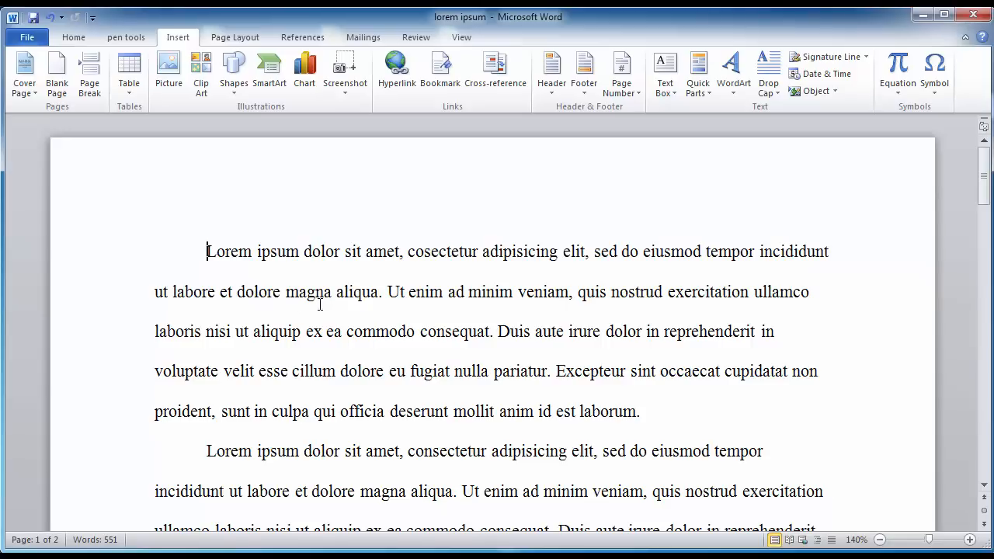
Step: Insert a page break before the first paragraph to create an empty title page
{"action": "key", "text": "ctrl+Return"}
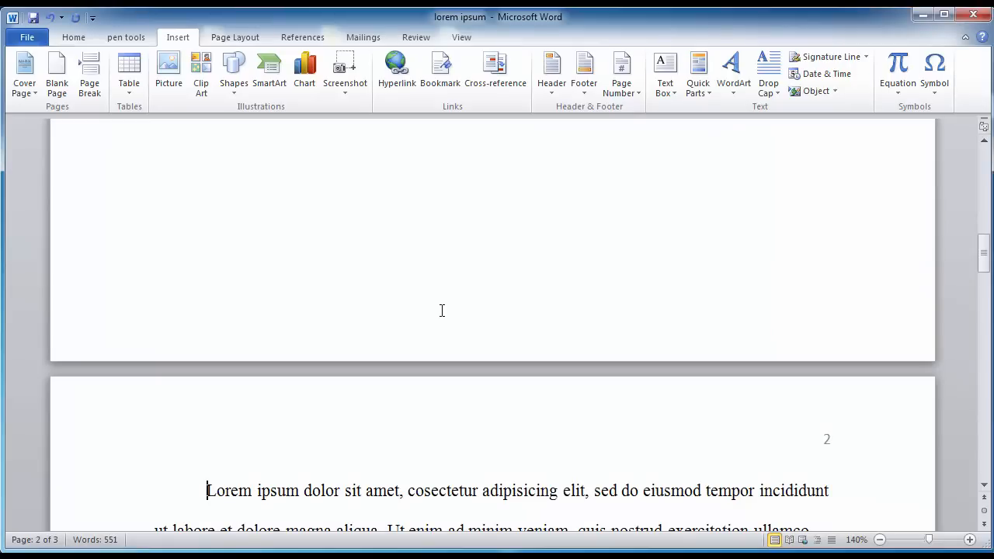
{"action": "scroll", "coordinate": [441, 310], "scroll_direction": "up", "scroll_amount": 5}
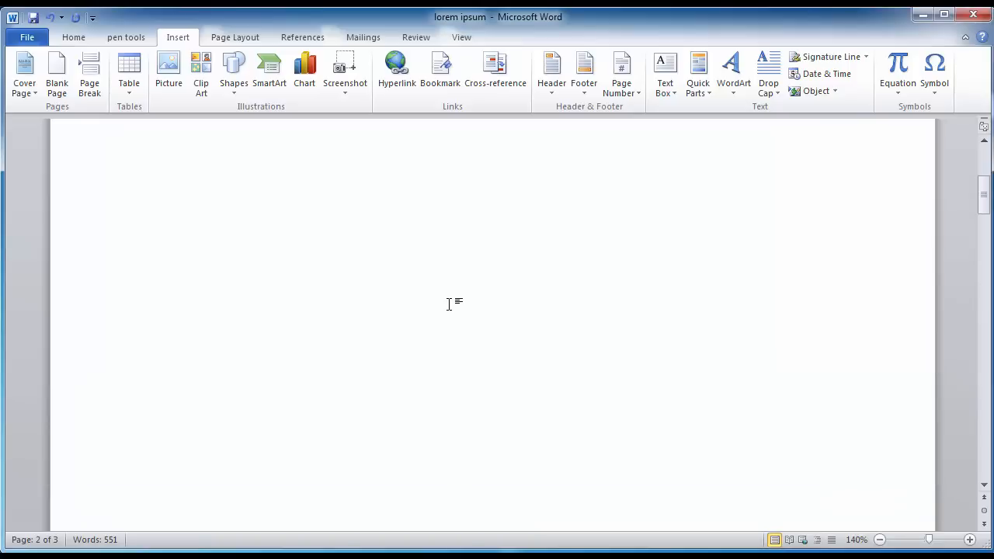
{"action": "scroll", "coordinate": [451, 304], "scroll_direction": "up", "scroll_amount": 1}
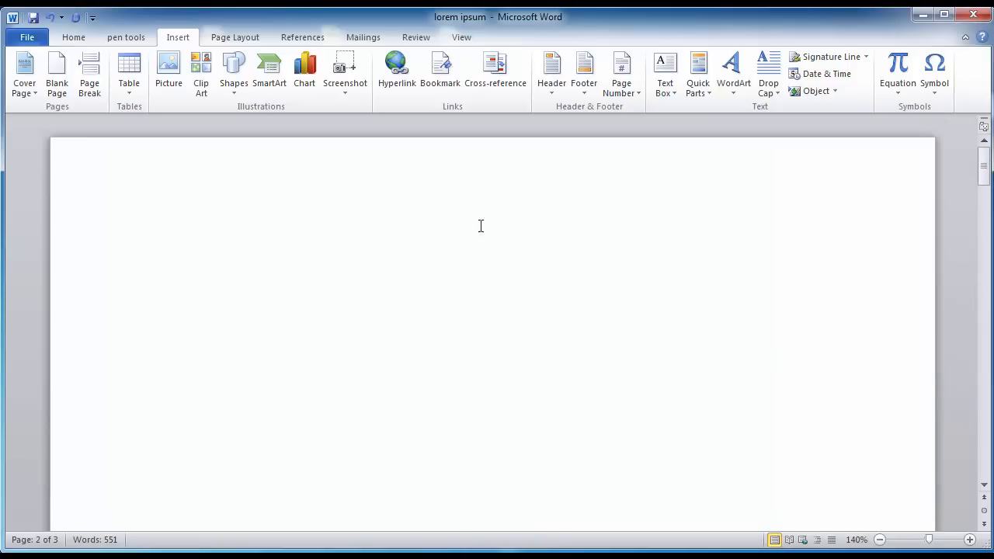
Step: With Different First Page enabled, add a Plain Number 1 page number to the first page header
{"action": "double_click", "coordinate": [480, 149]}
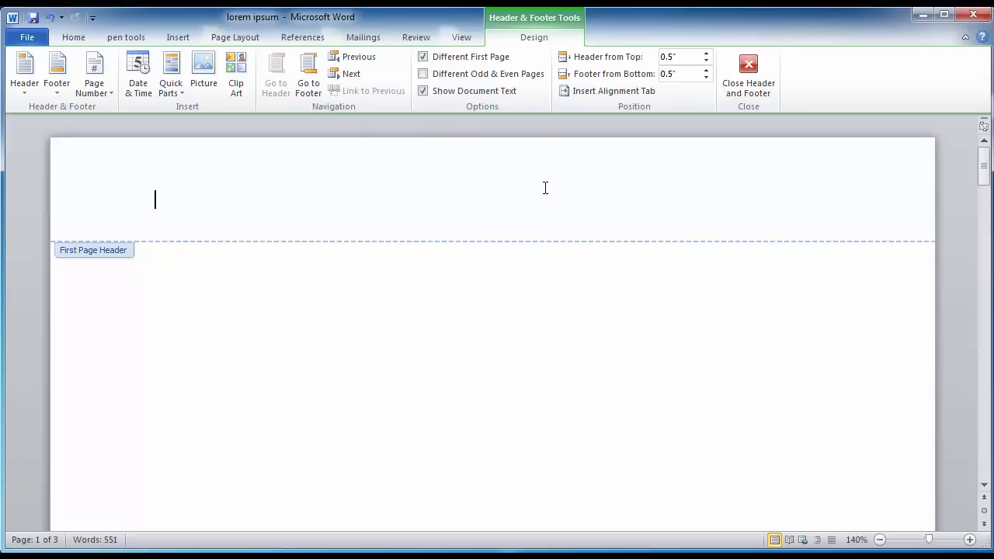
{"action": "left_click", "coordinate": [423, 57]}
{"action": "left_click", "coordinate": [423, 57]}
{"action": "left_click", "coordinate": [103, 80]}
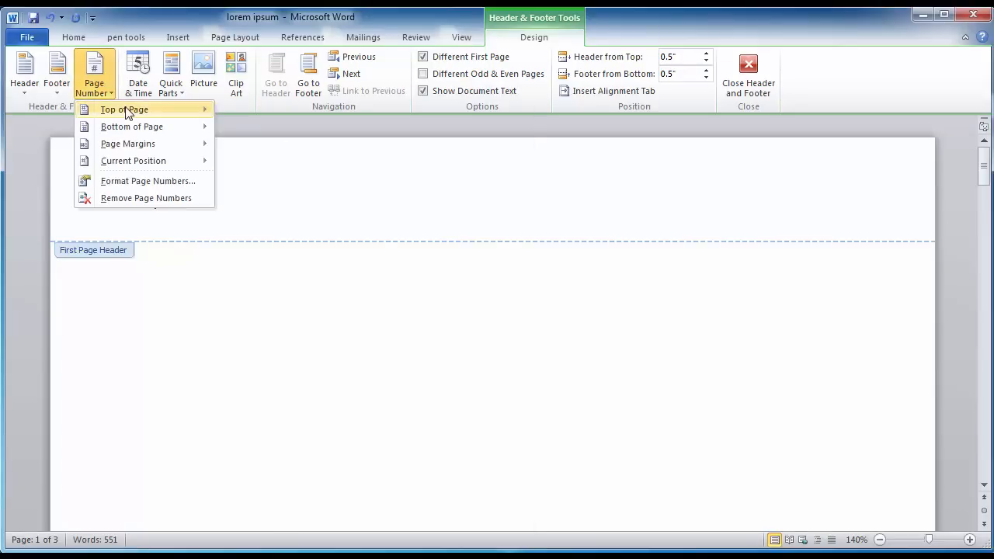
{"action": "mouse_move", "coordinate": [126, 109]}
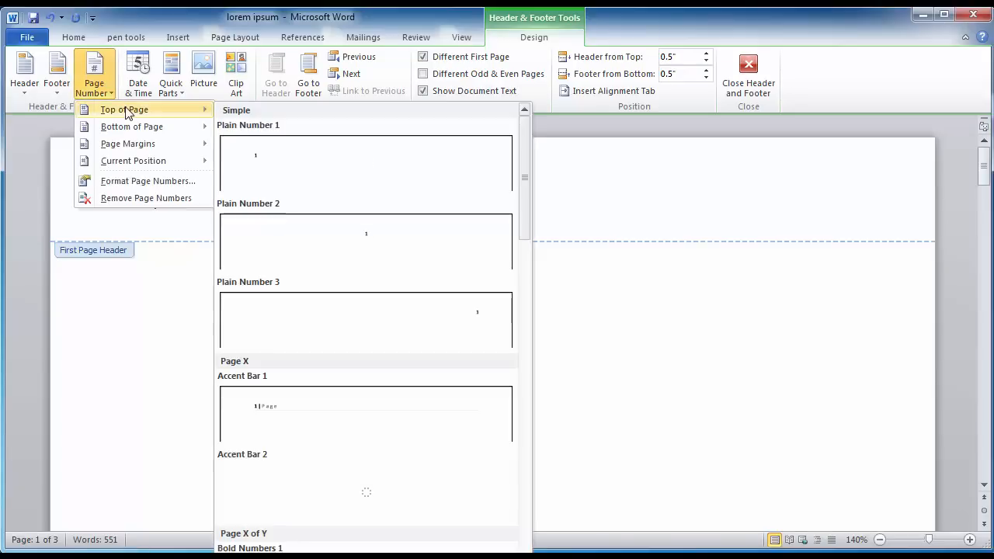
{"action": "left_click", "coordinate": [281, 160]}
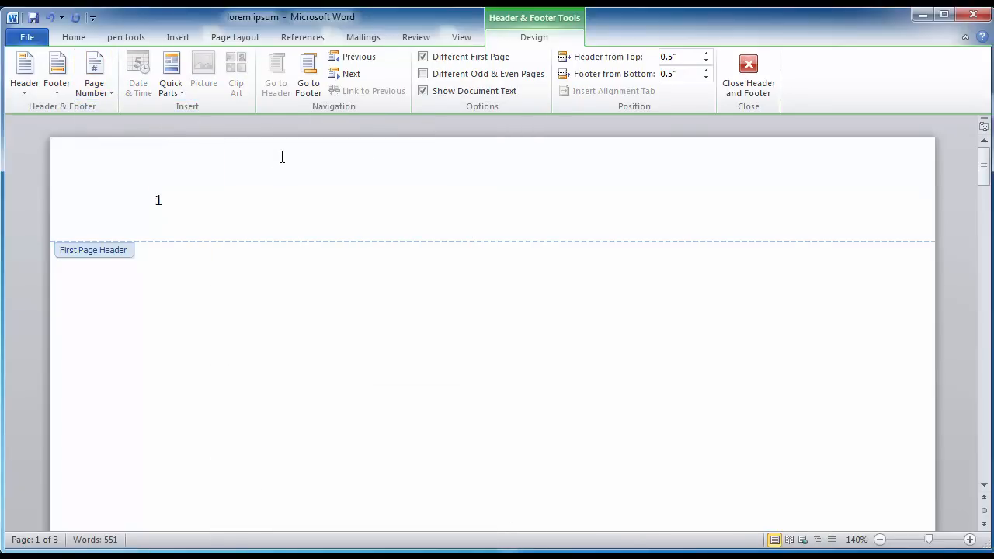
Step: Enter "Running head: TITLE OF YOUR PAPER IN UPPERCASE" before the page number and tab the number over to the right margin
{"action": "type", "text": "Runnin"}
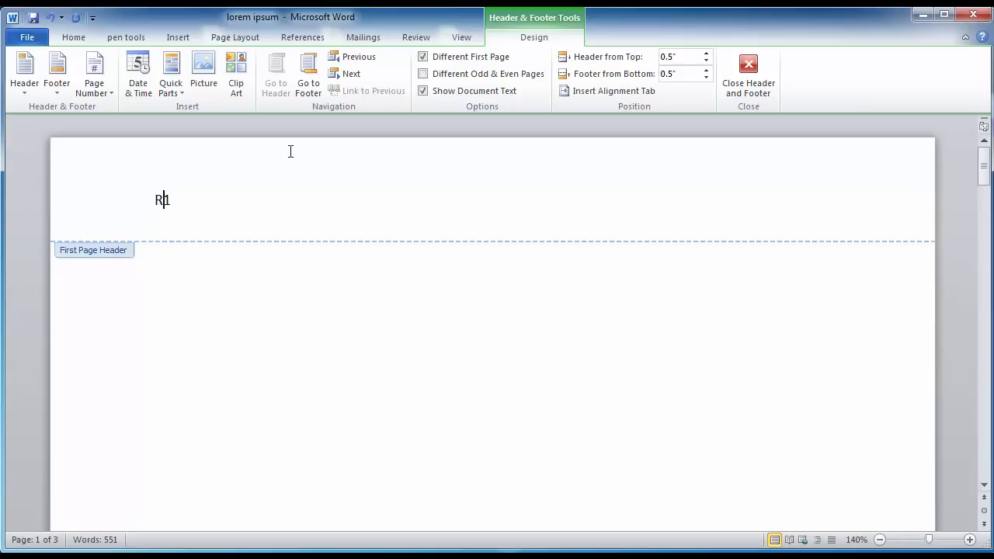
{"action": "type", "text": "g head: "}
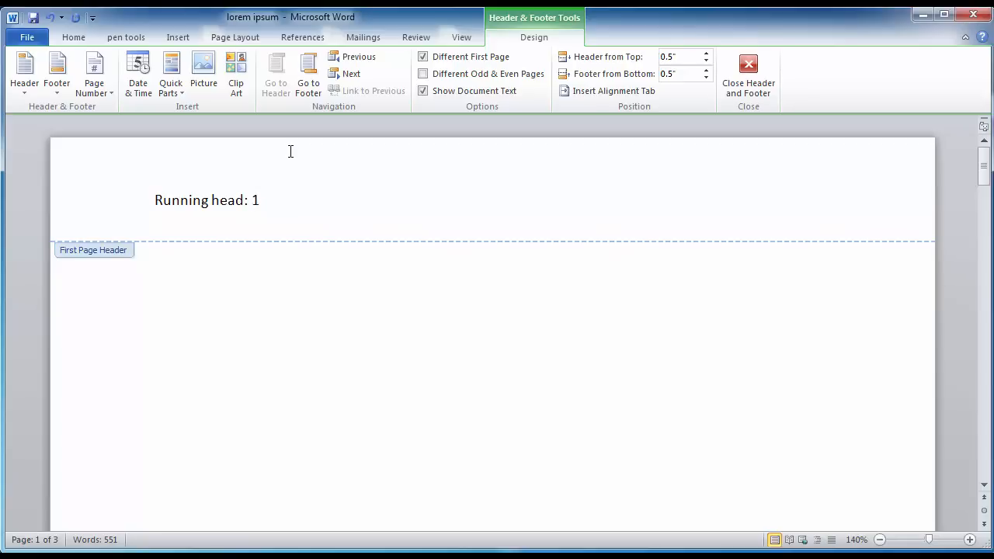
{"action": "type", "text": "TITLE OF YOU"}
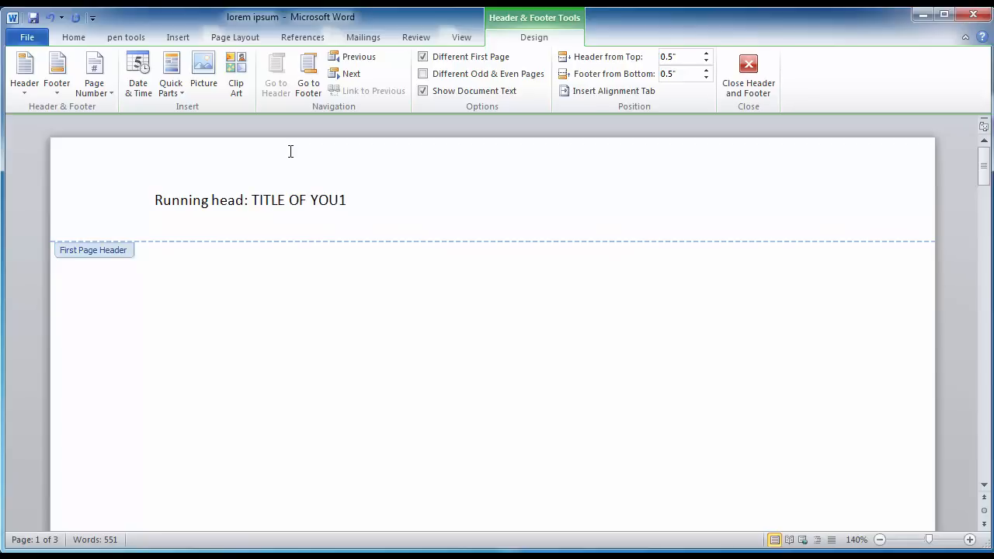
{"action": "type", "text": "R PAPER IN UPPER "}
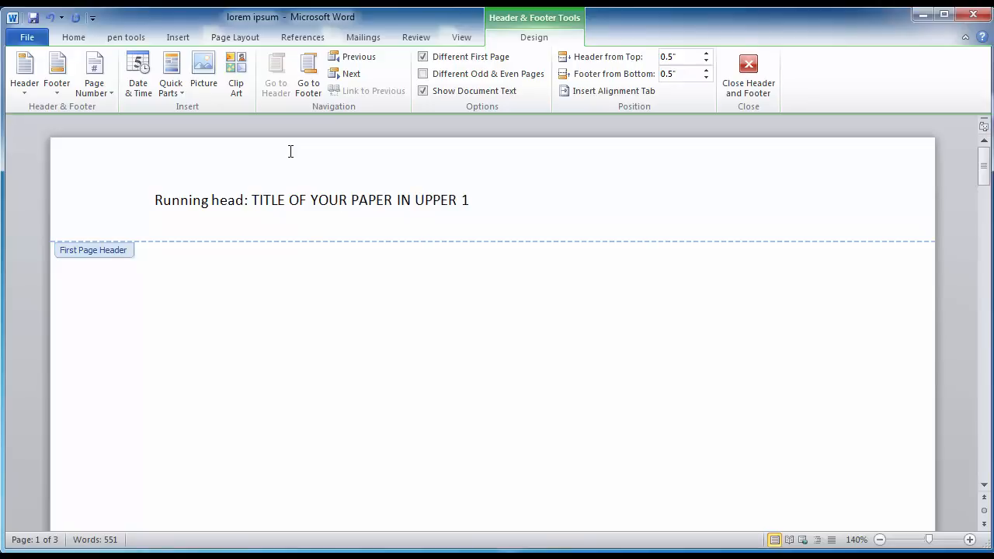
{"action": "type", "text": "CASE"}
{"action": "key", "text": "Tab"}
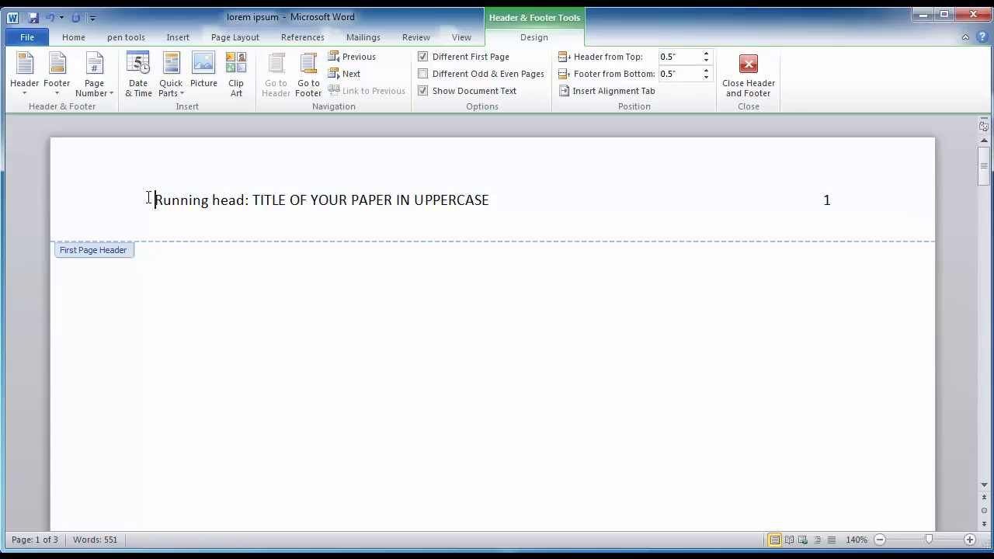
Step: Format the whole first page header, including the page number, in Times New Roman, size 12
{"action": "left_click_drag", "start_coordinate": [151, 198], "coordinate": [854, 212]}
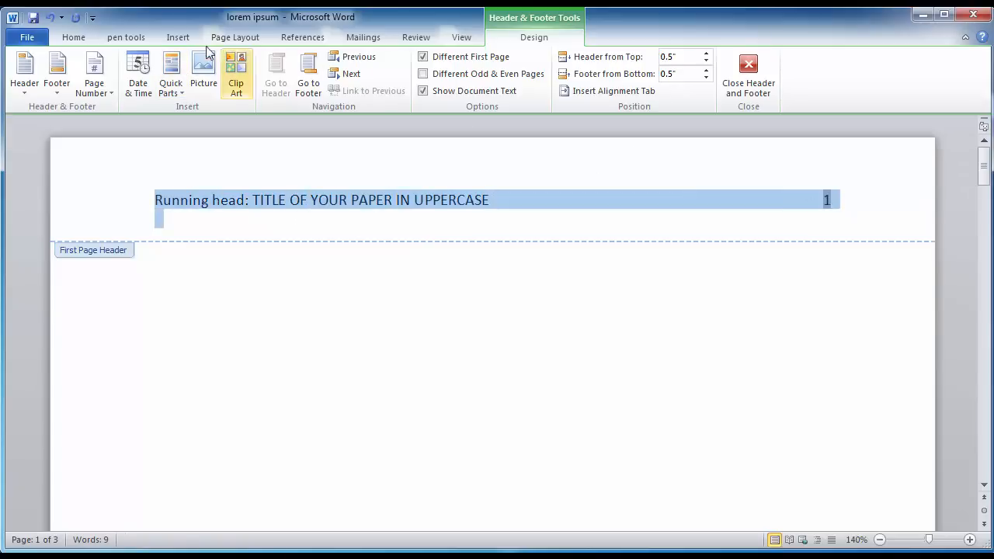
{"action": "left_click", "coordinate": [82, 41]}
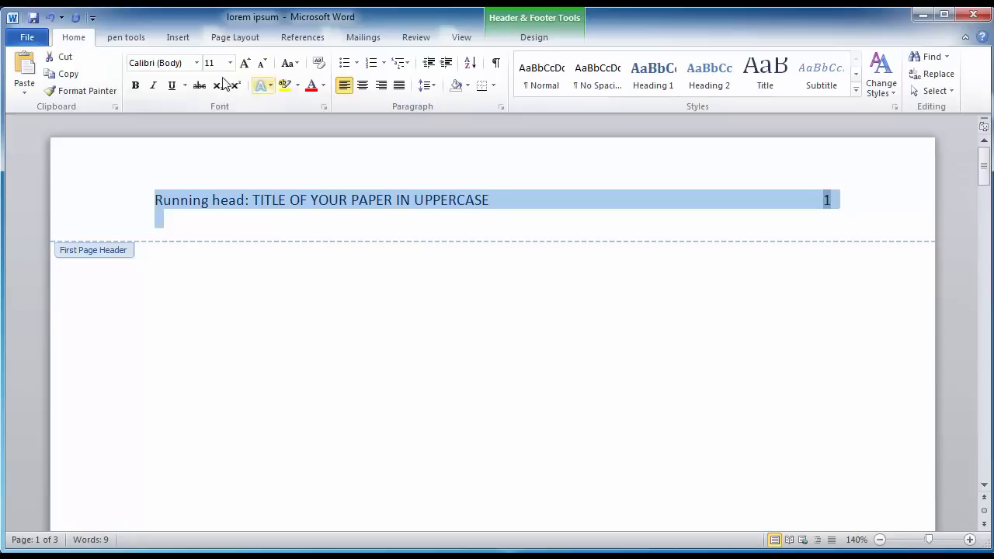
{"action": "left_click", "coordinate": [196, 63]}
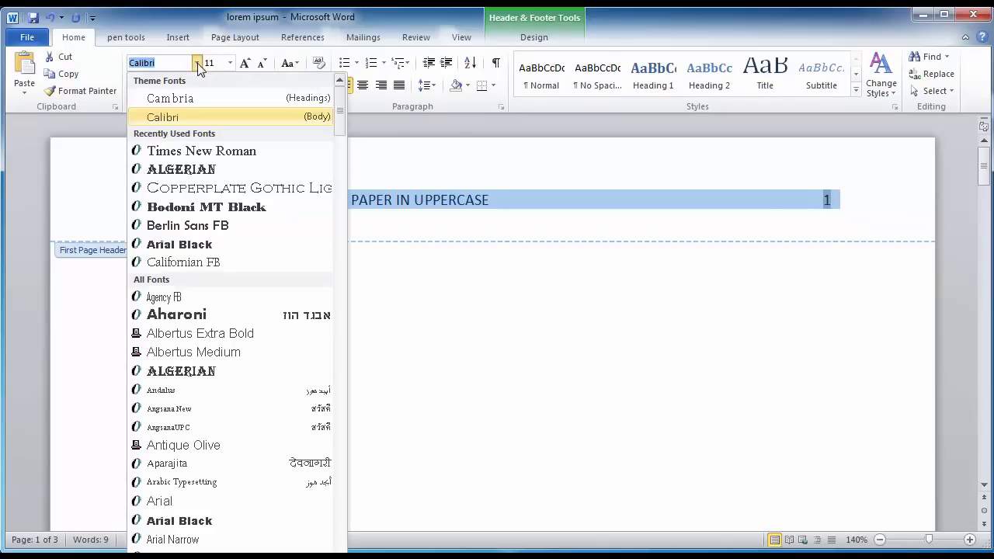
{"action": "left_click", "coordinate": [209, 152]}
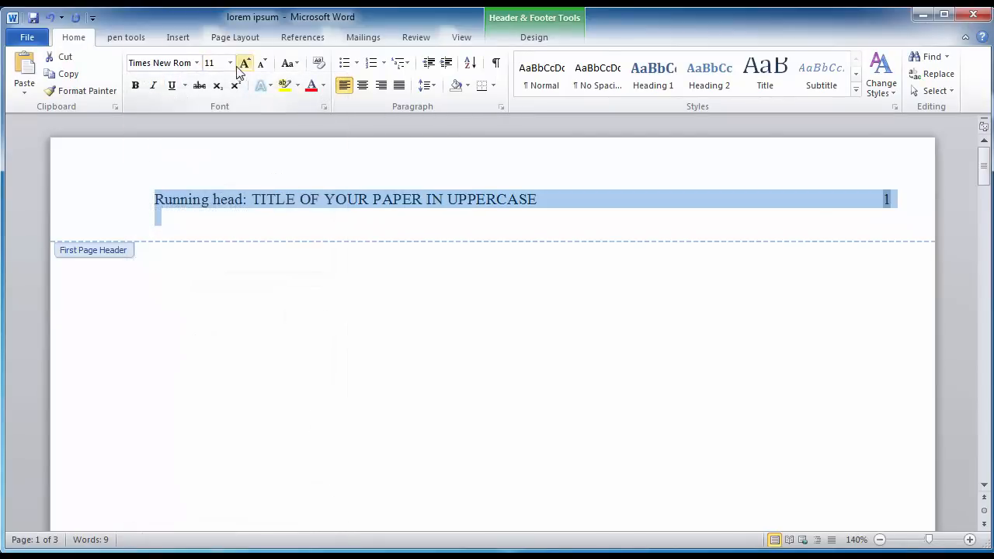
{"action": "left_click", "coordinate": [231, 63]}
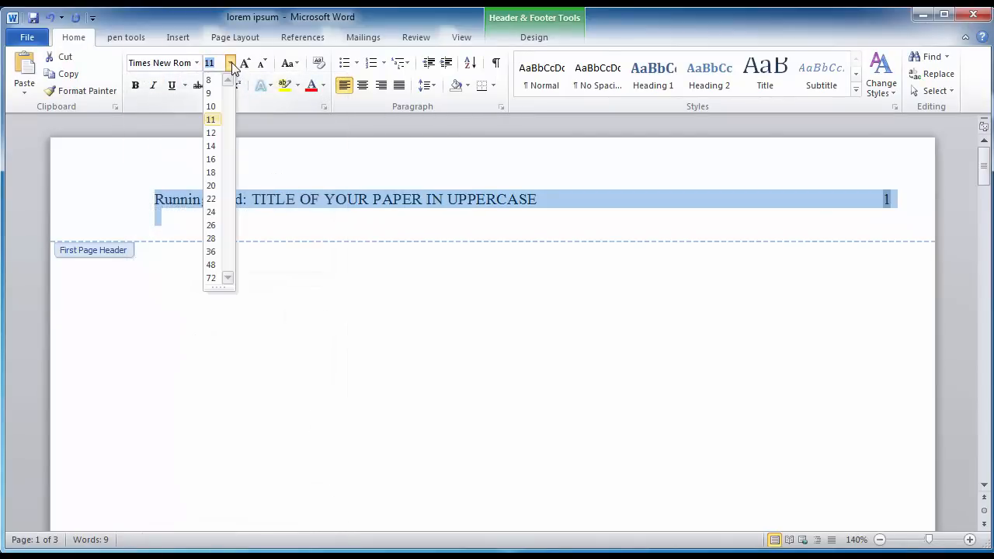
{"action": "left_click", "coordinate": [210, 133]}
{"action": "left_click", "coordinate": [252, 231]}
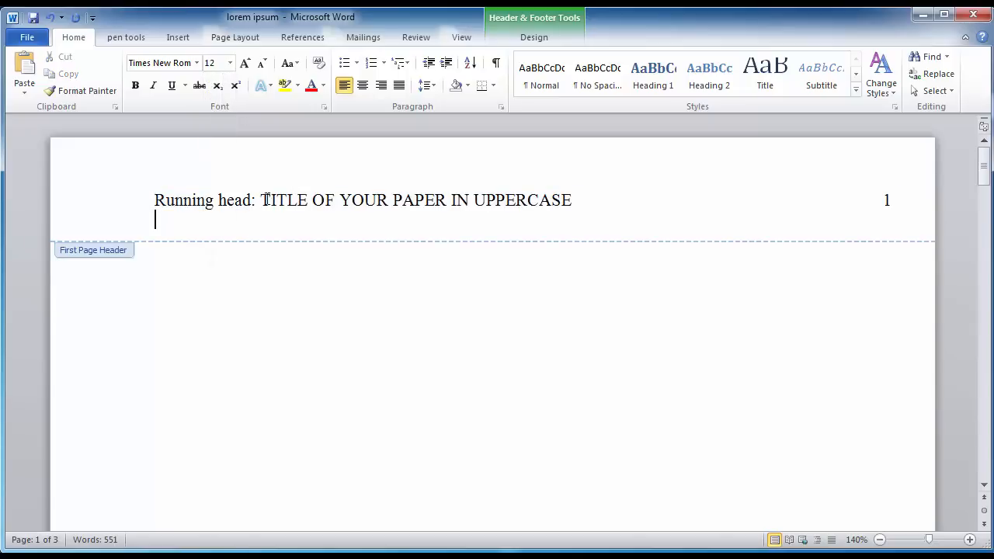
Step: Copy "TITLE OF YOUR PAPER IN UPPERCASE" from the first page header, leaving out the "Running head:" label
{"action": "left_click_drag", "start_coordinate": [261, 200], "coordinate": [555, 202]}
{"action": "key", "text": "ctrl+c"}
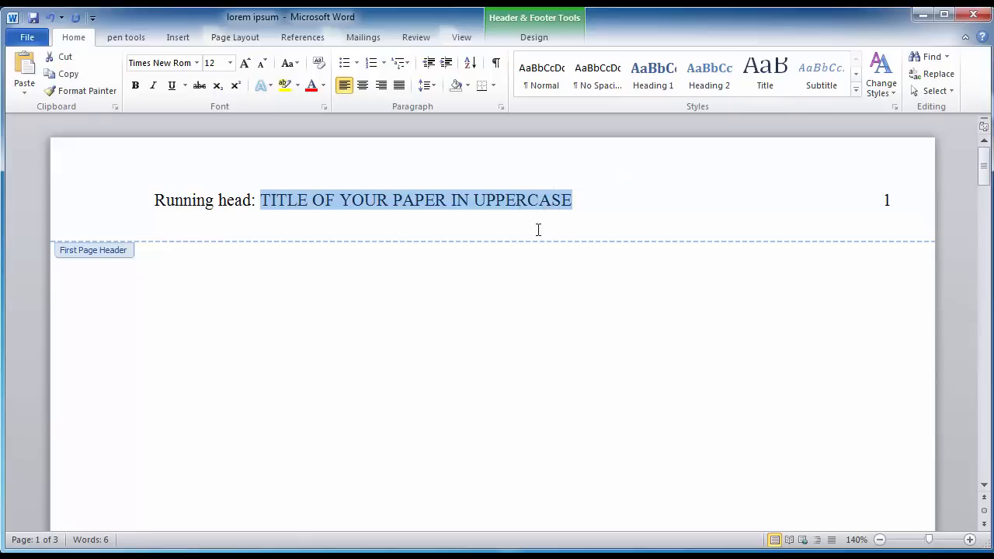
{"action": "left_click", "coordinate": [424, 302]}
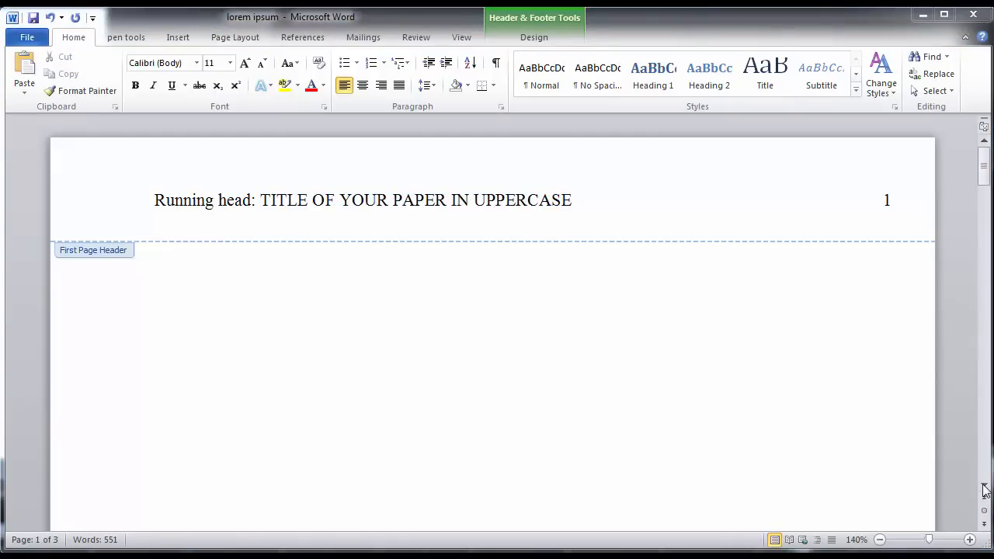
Step: Add a Plain Number 1 page number to the top of page 2 and paste the copied title before it
{"action": "left_click_drag", "start_coordinate": [984, 488], "coordinate": [983, 488]}
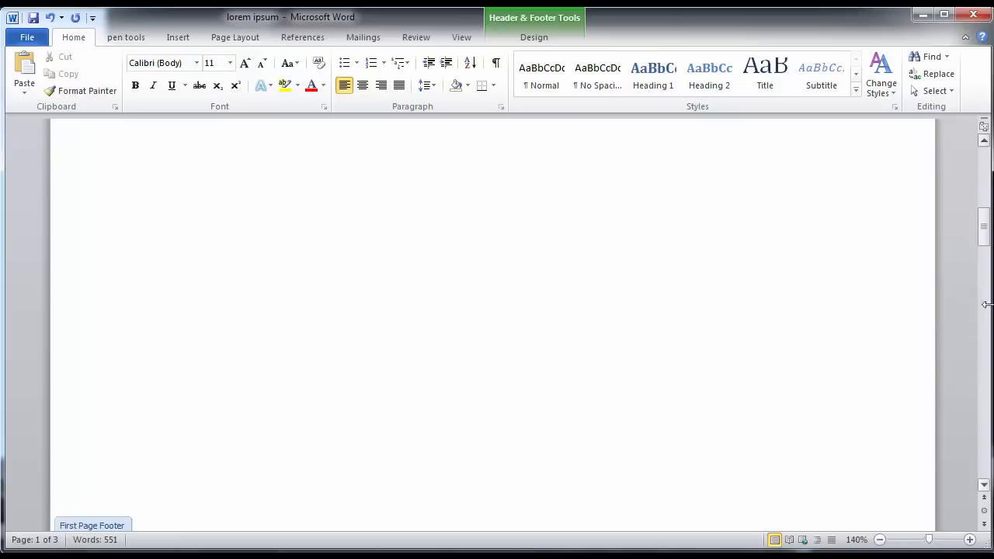
{"action": "left_click_drag", "start_coordinate": [984, 229], "coordinate": [983, 255]}
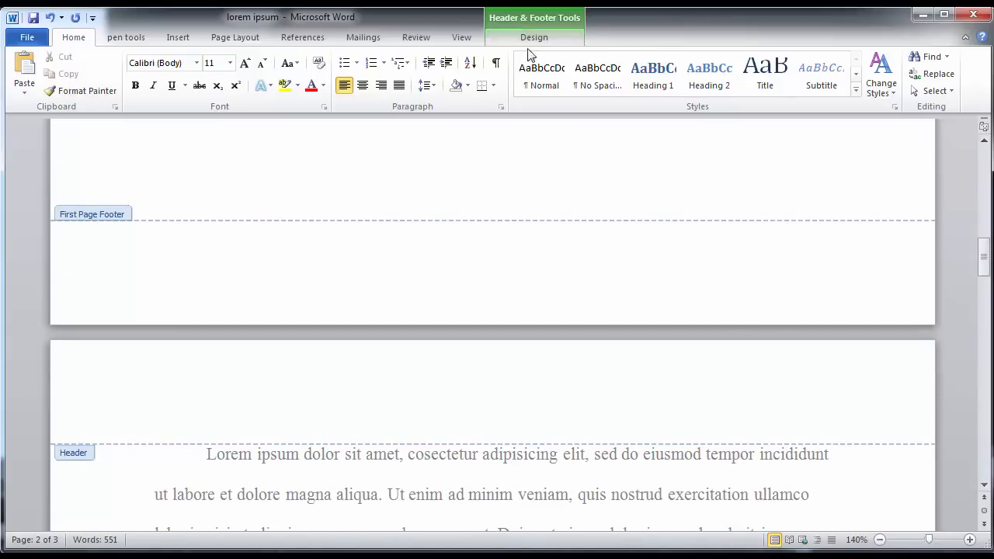
{"action": "left_click", "coordinate": [528, 19]}
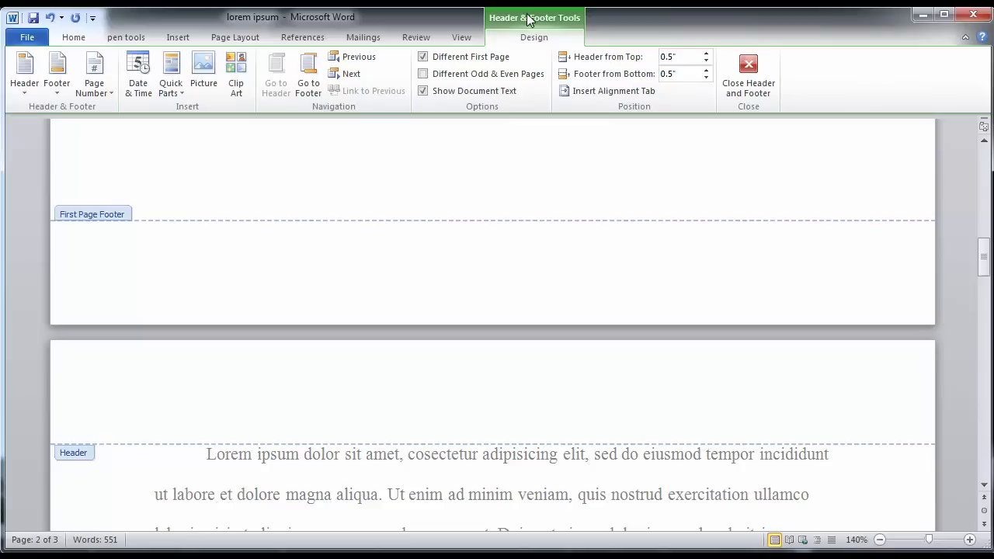
{"action": "left_click", "coordinate": [99, 94]}
{"action": "mouse_move", "coordinate": [108, 109]}
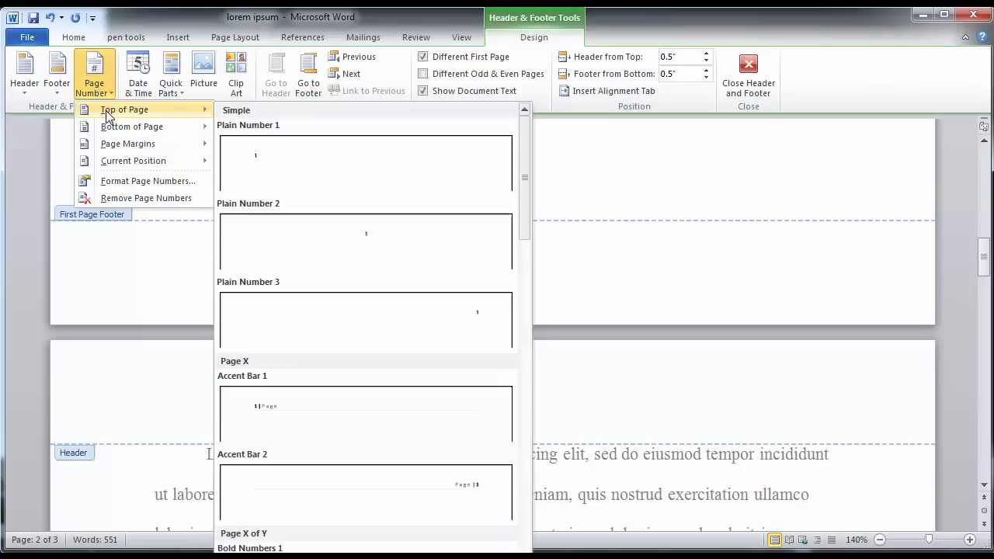
{"action": "left_click", "coordinate": [270, 165]}
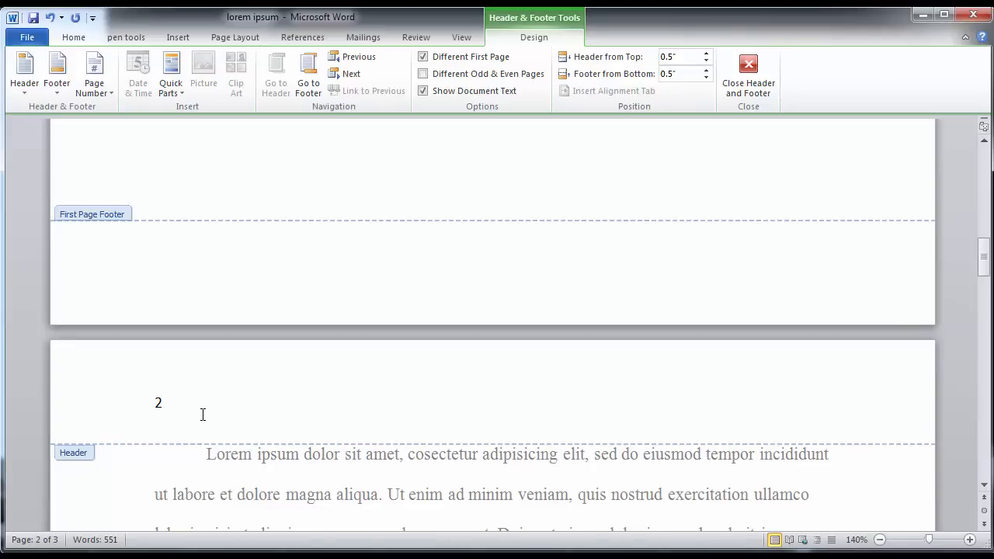
{"action": "key", "text": "ctrl+v"}
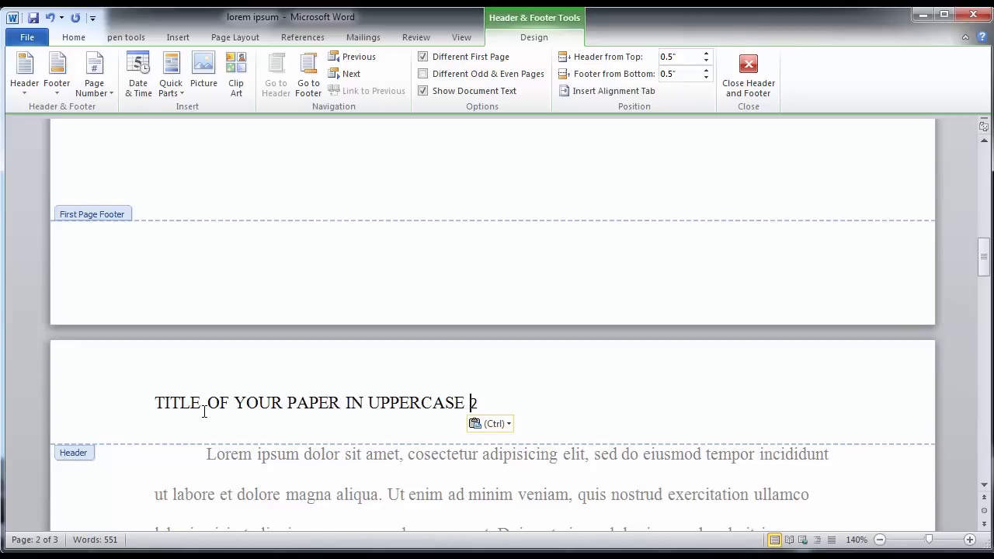
Step: Format the page number in the page 2 header in Times New Roman, size 12
{"action": "double_click", "coordinate": [472, 402]}
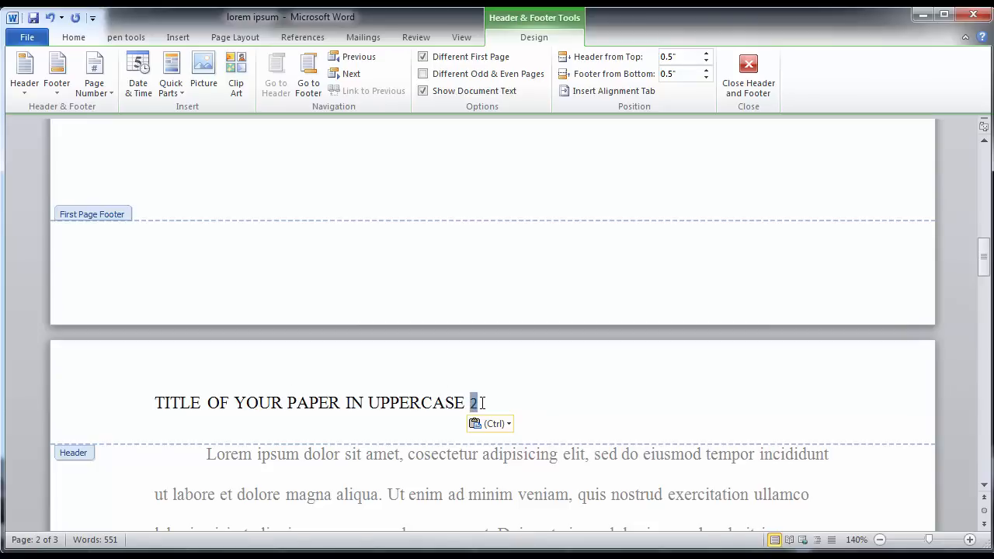
{"action": "left_click", "coordinate": [73, 38]}
{"action": "left_click", "coordinate": [196, 63]}
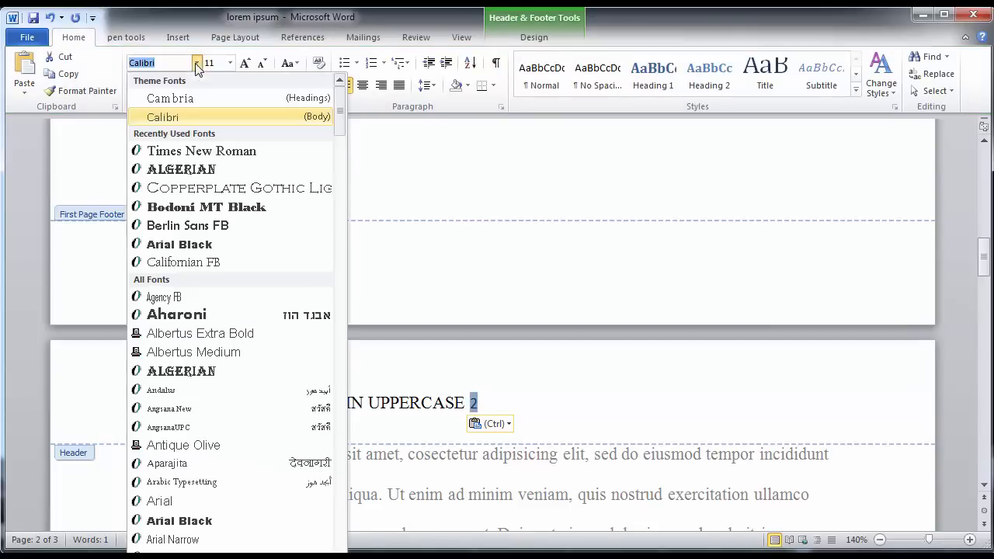
{"action": "left_click", "coordinate": [177, 149]}
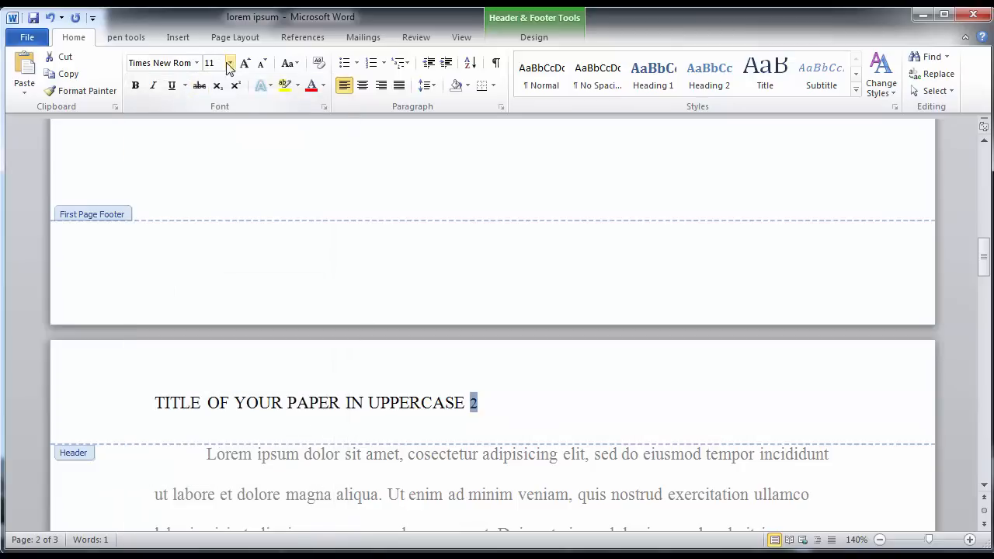
{"action": "left_click", "coordinate": [229, 63]}
{"action": "left_click", "coordinate": [211, 133]}
Step: Replace the space between the title and the page 2 number with tabs that move the number toward the right margin
{"action": "left_click", "coordinate": [467, 402]}
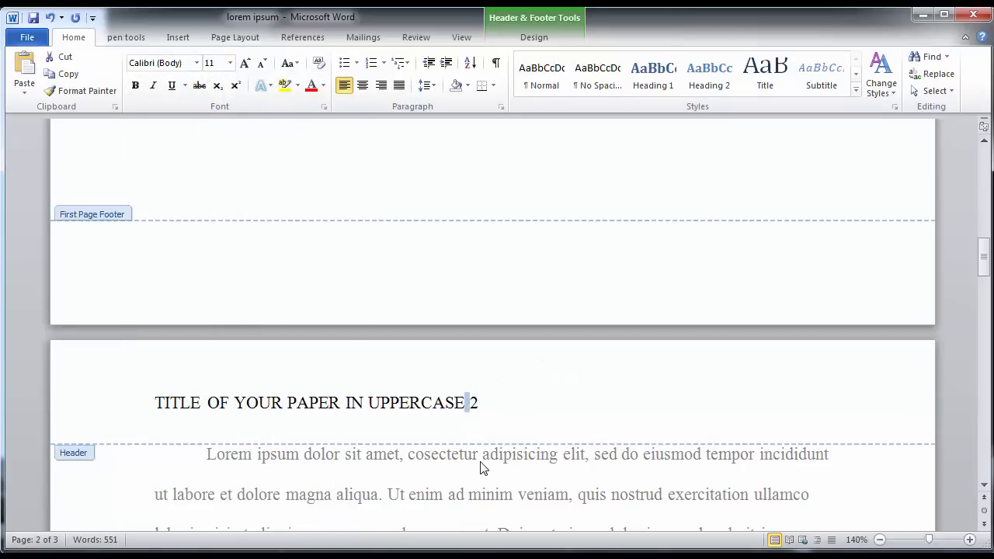
{"action": "key", "text": "Tab"}
{"action": "key", "text": "Tab"}
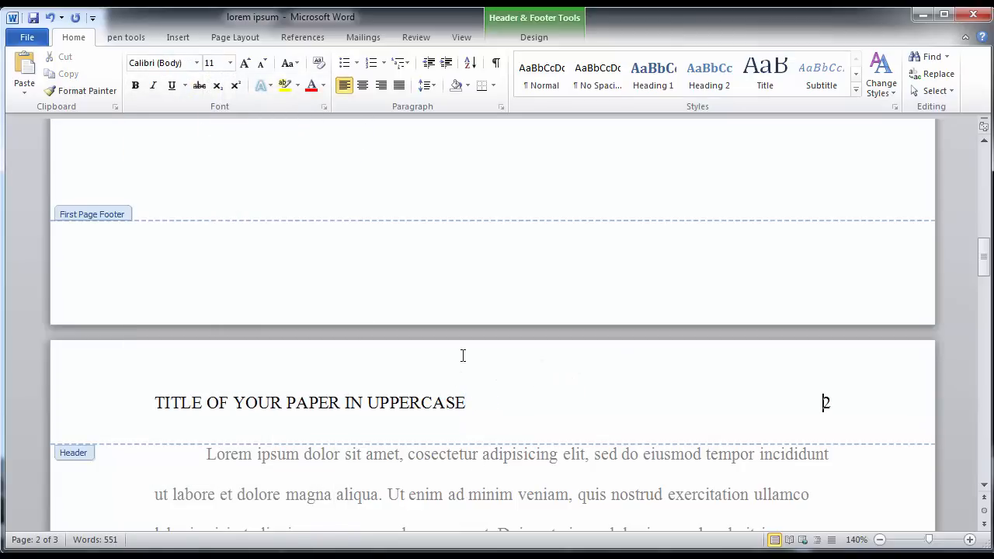
Step: Check the title and page numbers in the headers through the last page, and return to the first page header
{"action": "scroll", "coordinate": [458, 357], "scroll_direction": "down", "scroll_amount": 3}
{"action": "scroll", "coordinate": [458, 357], "scroll_direction": "down", "scroll_amount": 12}
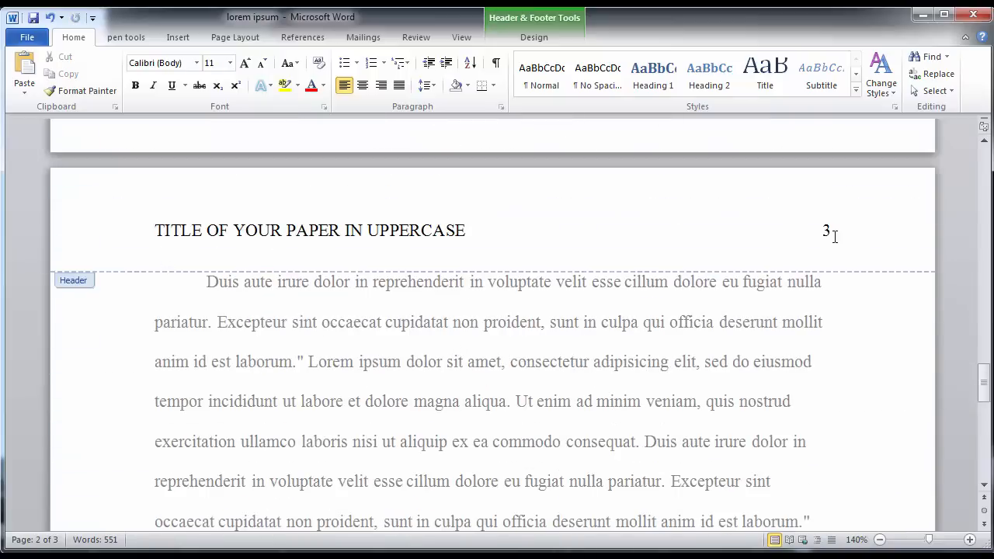
{"action": "scroll", "coordinate": [632, 341], "scroll_direction": "down", "scroll_amount": 8}
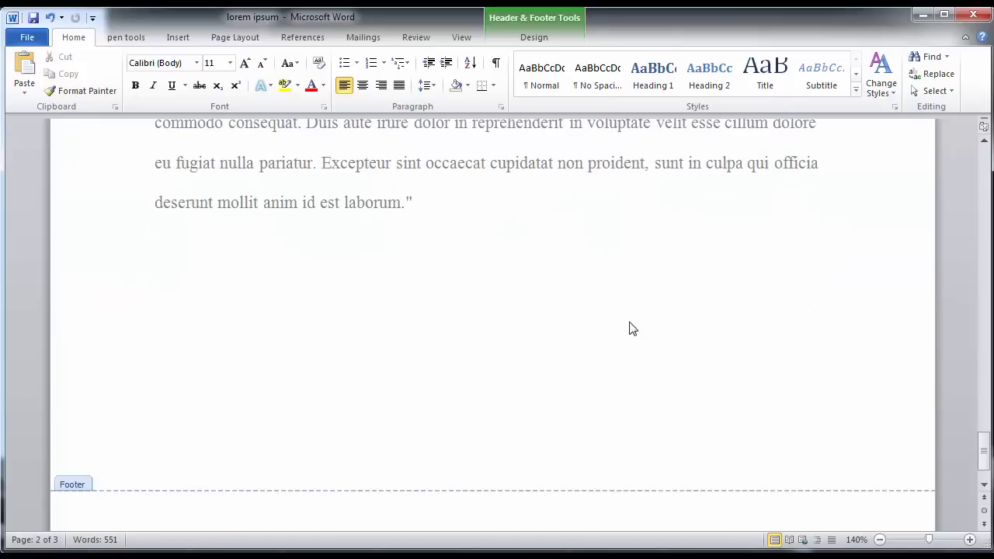
{"action": "scroll", "coordinate": [632, 328], "scroll_direction": "down", "scroll_amount": 1}
{"action": "scroll", "coordinate": [630, 324], "scroll_direction": "up", "scroll_amount": 5}
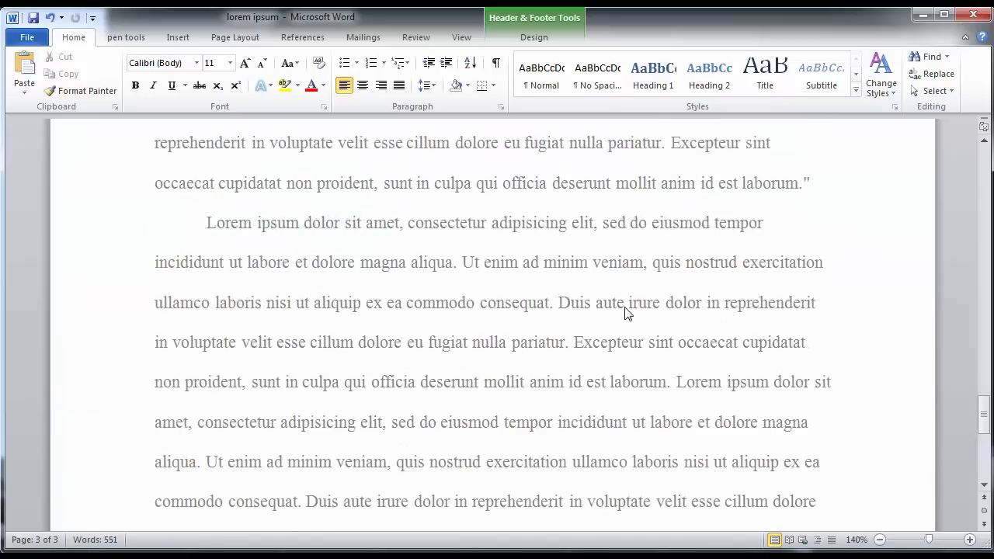
{"action": "scroll", "coordinate": [627, 313], "scroll_direction": "up", "scroll_amount": 15}
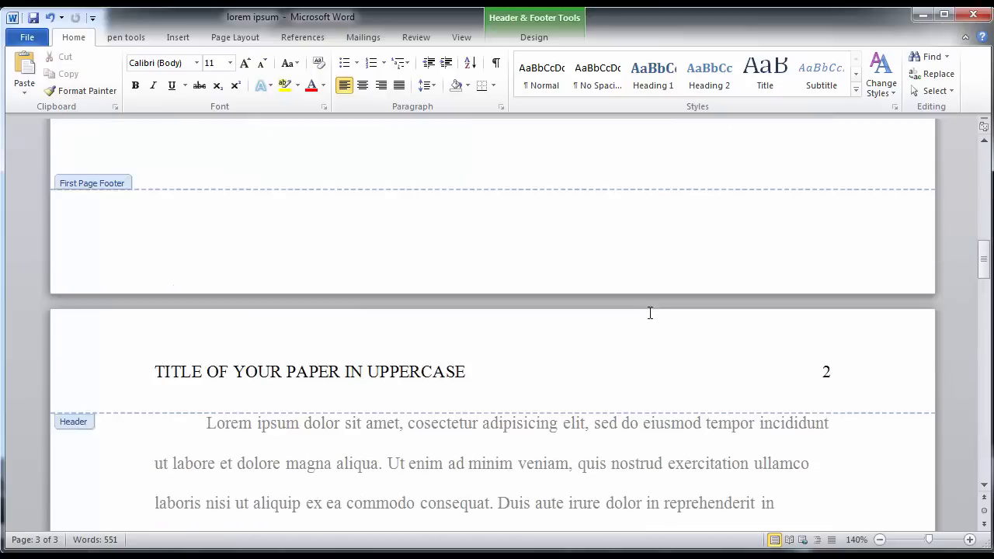
{"action": "scroll", "coordinate": [650, 313], "scroll_direction": "up", "scroll_amount": 12}
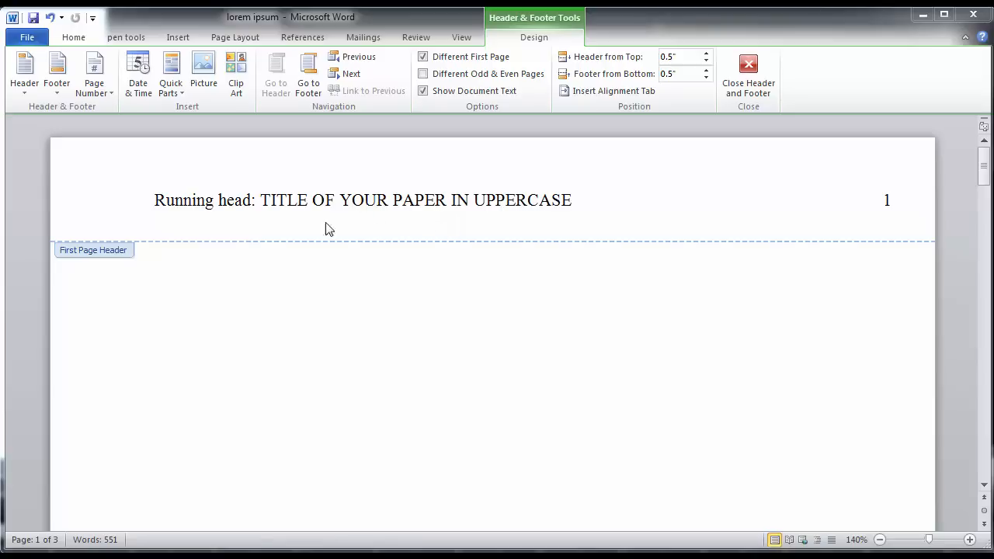
Step: Leave the header and set the title page paragraph to centered, 0 pt after and double-spaced, with no added space between same-style paragraphs
{"action": "double_click", "coordinate": [141, 277]}
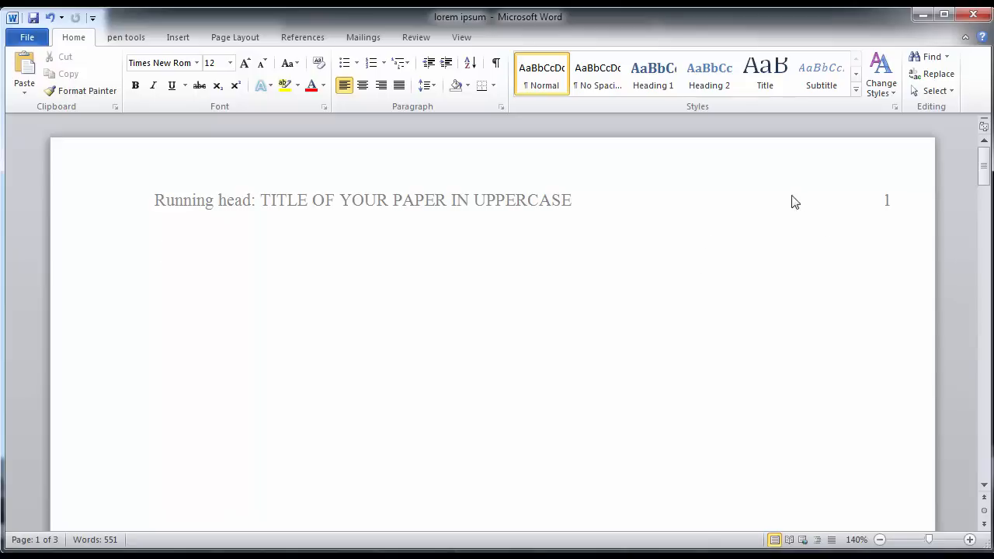
{"action": "left_click", "coordinate": [501, 107]}
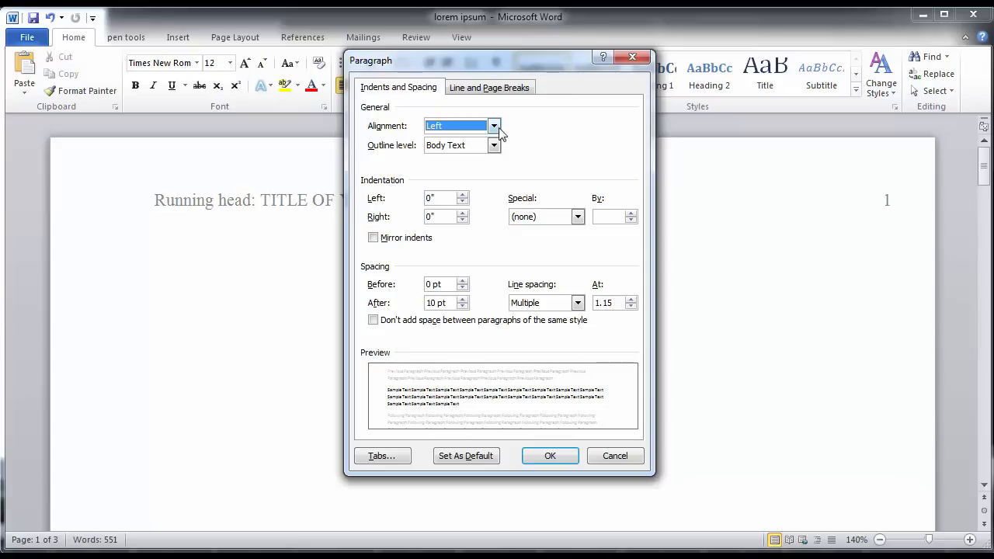
{"action": "left_click", "coordinate": [494, 127]}
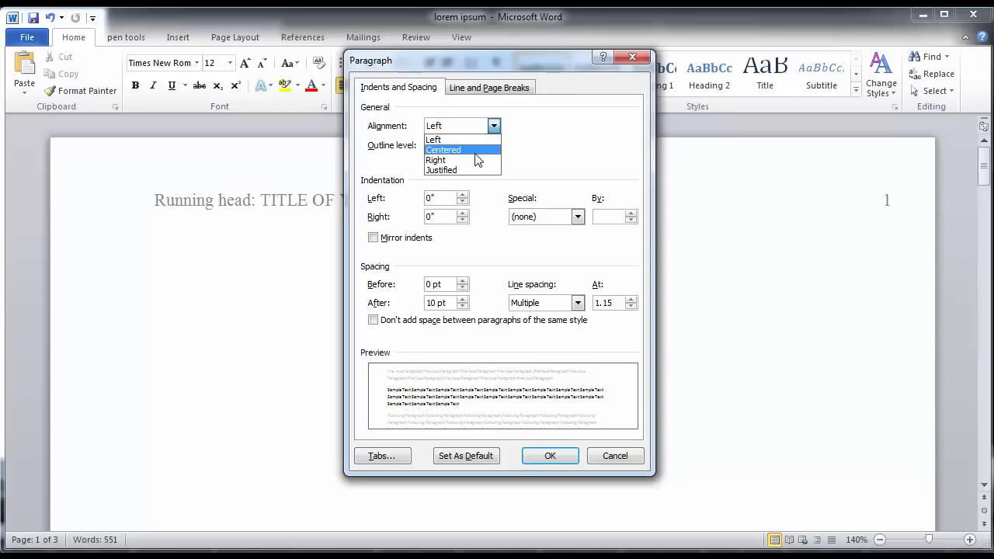
{"action": "left_click", "coordinate": [475, 153]}
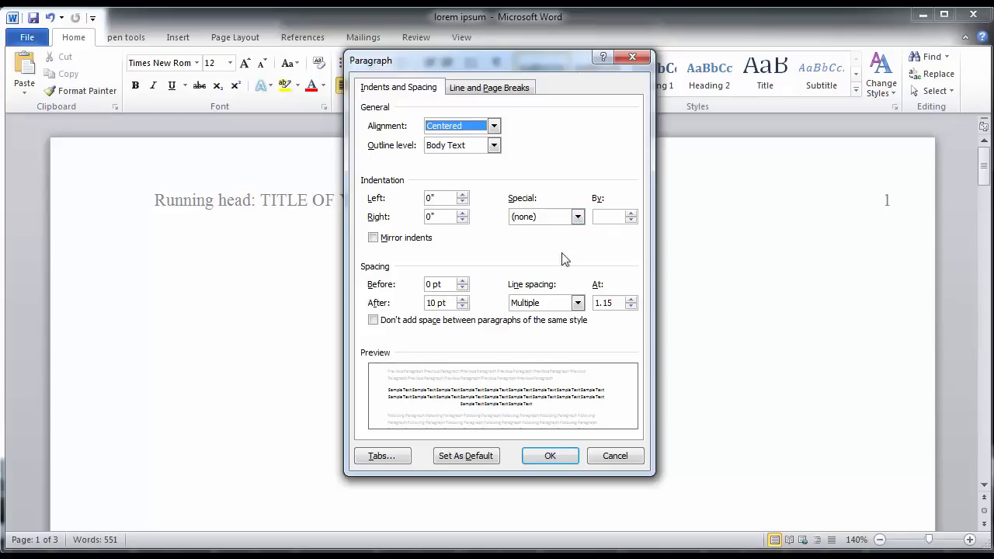
{"action": "left_click", "coordinate": [462, 305]}
{"action": "left_click", "coordinate": [463, 306]}
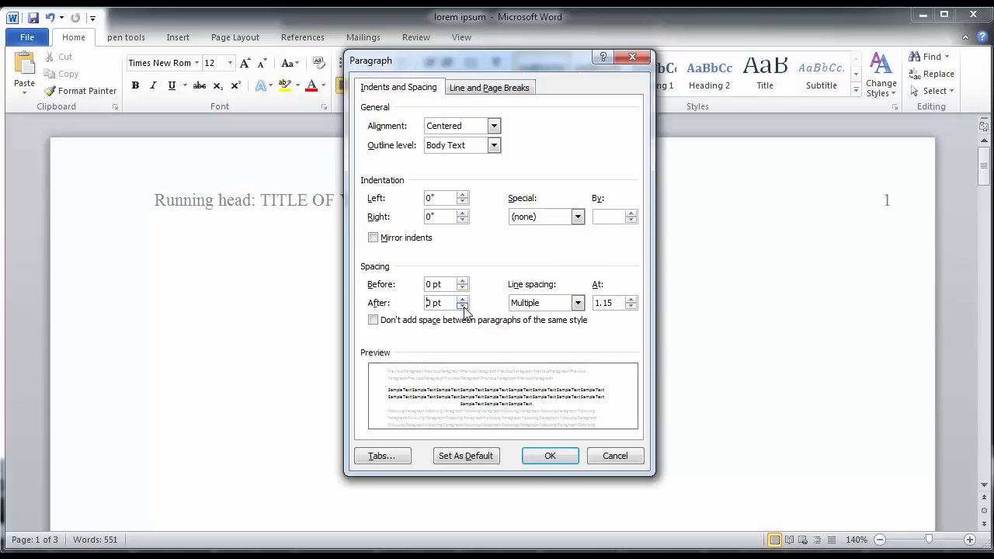
{"action": "left_click", "coordinate": [577, 303]}
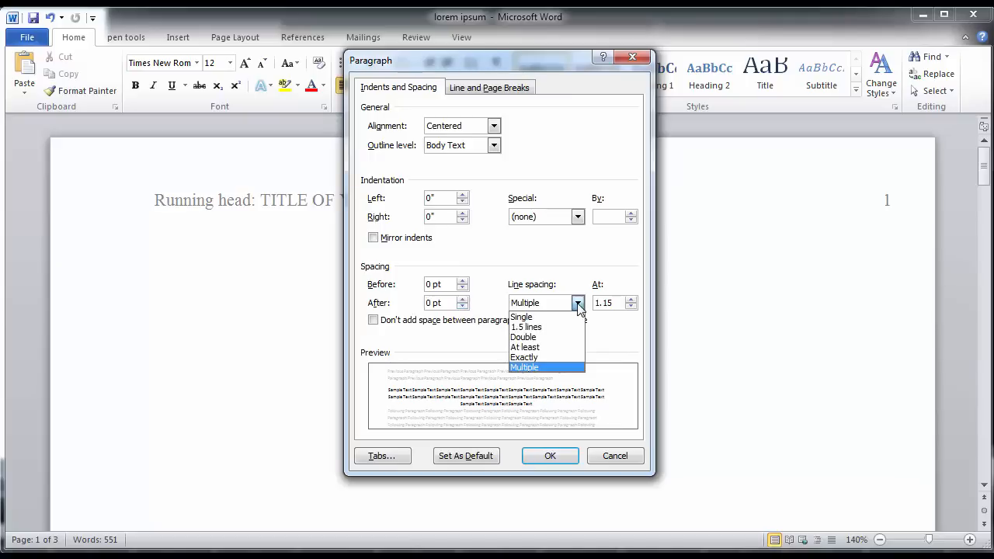
{"action": "left_click", "coordinate": [548, 337]}
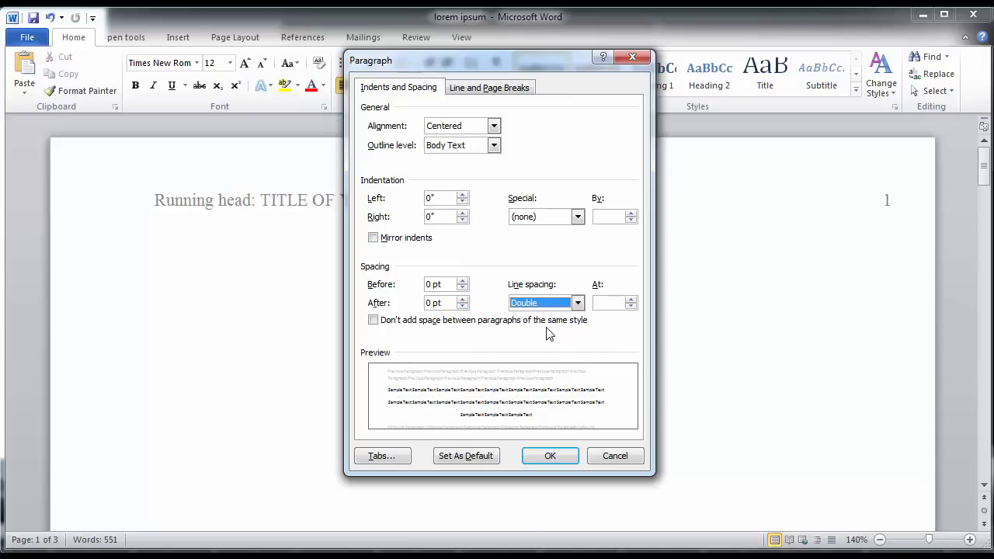
{"action": "left_click", "coordinate": [373, 320]}
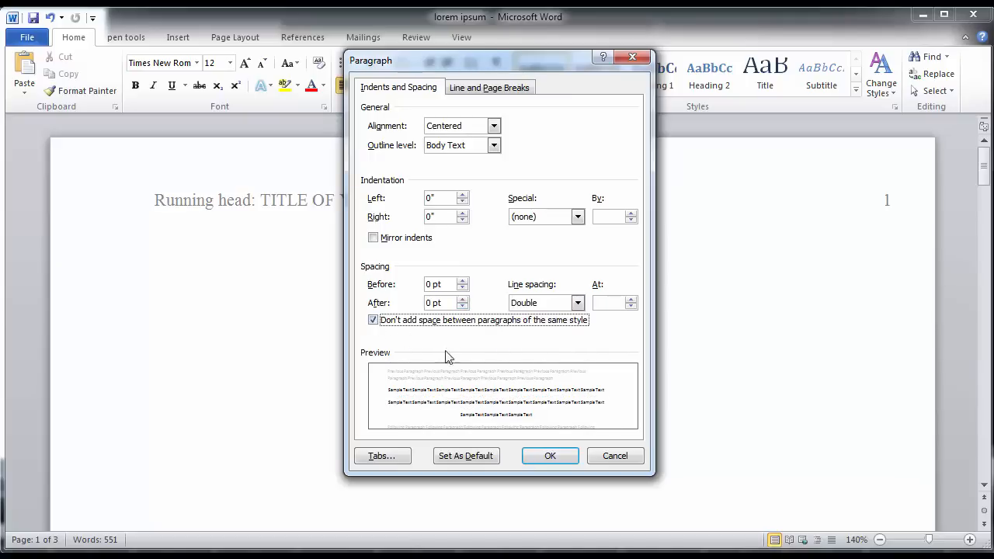
{"action": "left_click", "coordinate": [560, 459]}
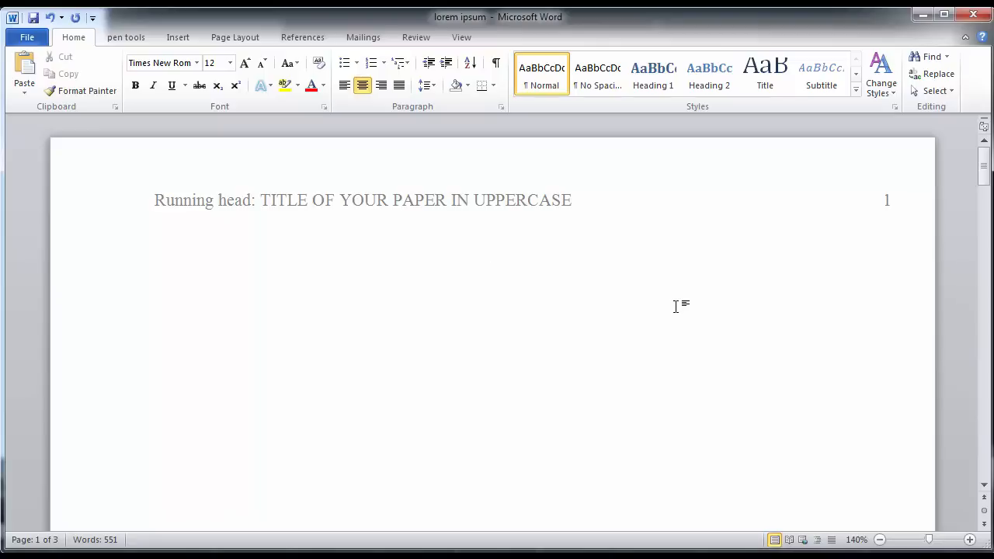
Step: Below several blank lines on the title page, enter "Title of Your Paper:" with "More Title is Exciting" on the following line
{"action": "key", "text": "Return"}
{"action": "key", "text": "Return"}
{"action": "key", "text": "Return"}
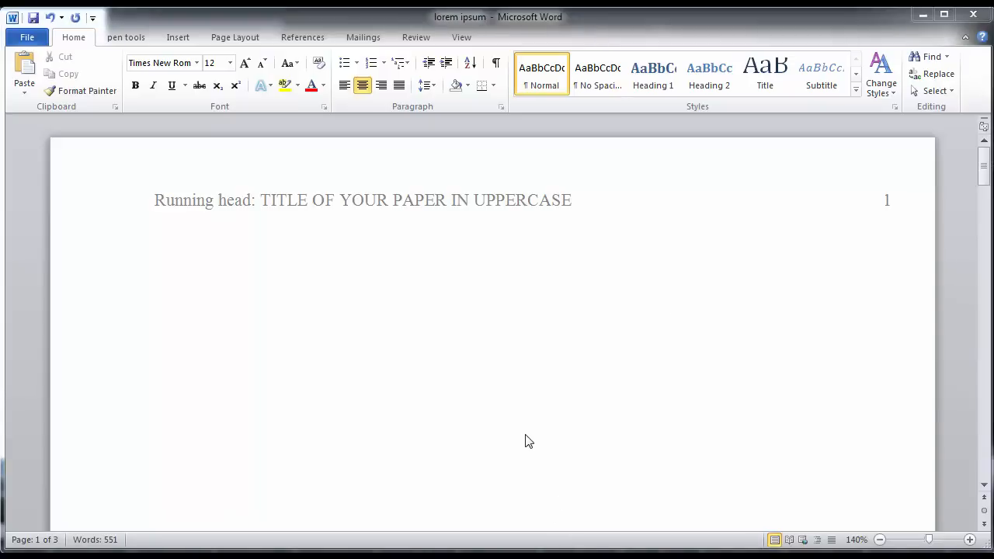
{"action": "left_click", "coordinate": [493, 448]}
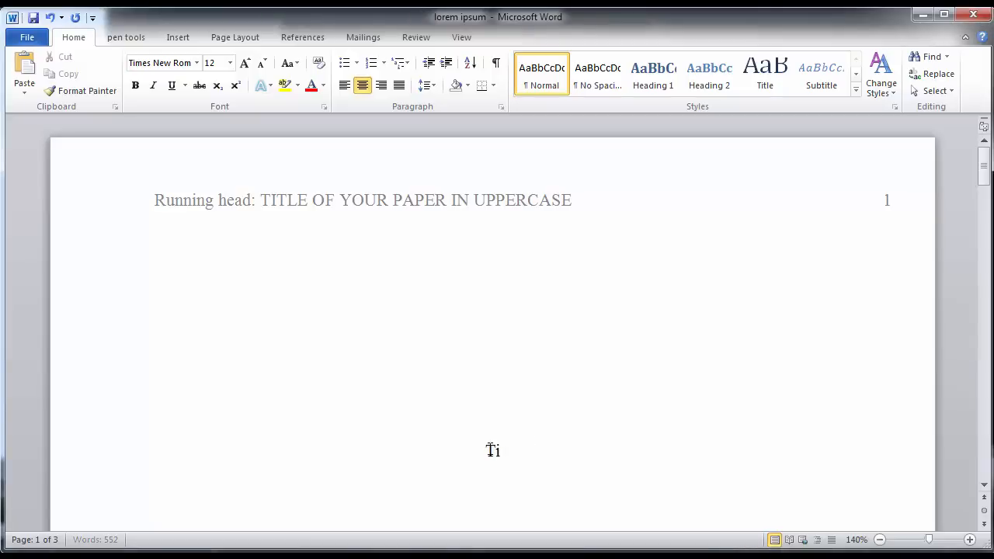
{"action": "type", "text": "Title of "}
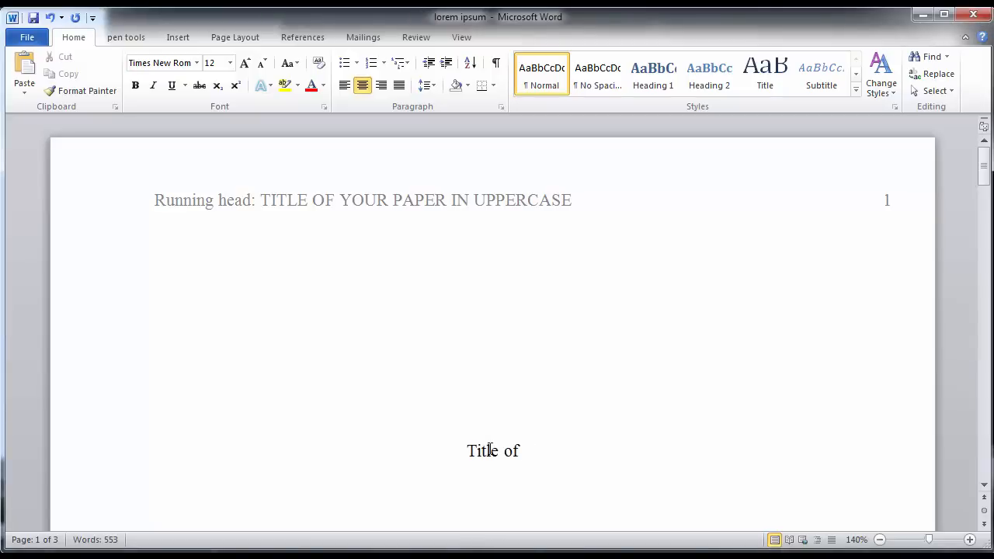
{"action": "type", "text": "Your Paper"}
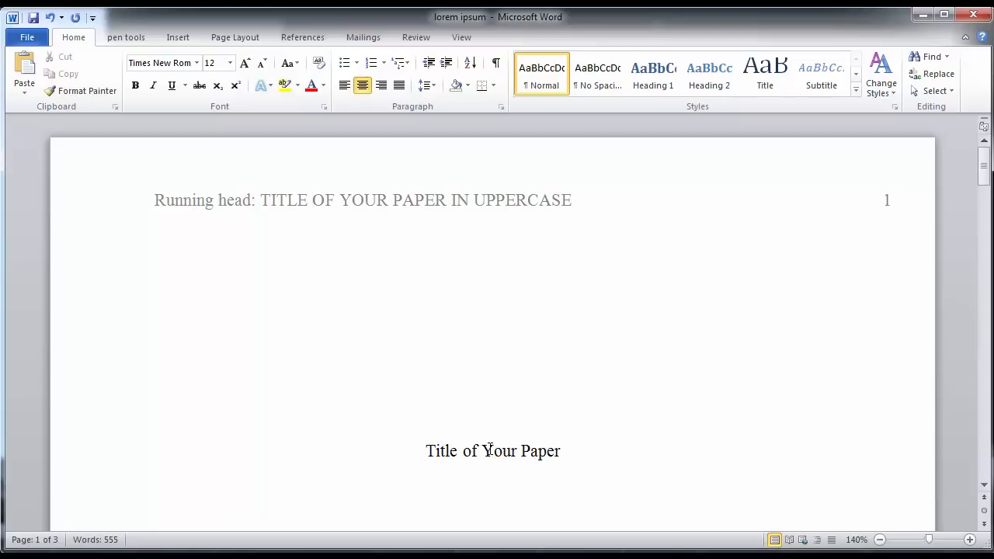
{"action": "type", "text": ": "}
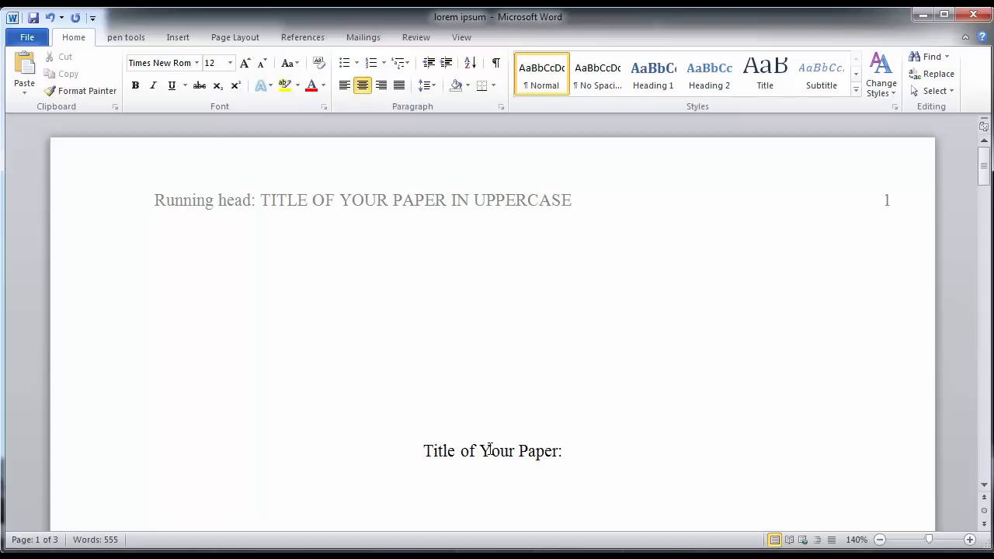
{"action": "type", "text": "More Title "}
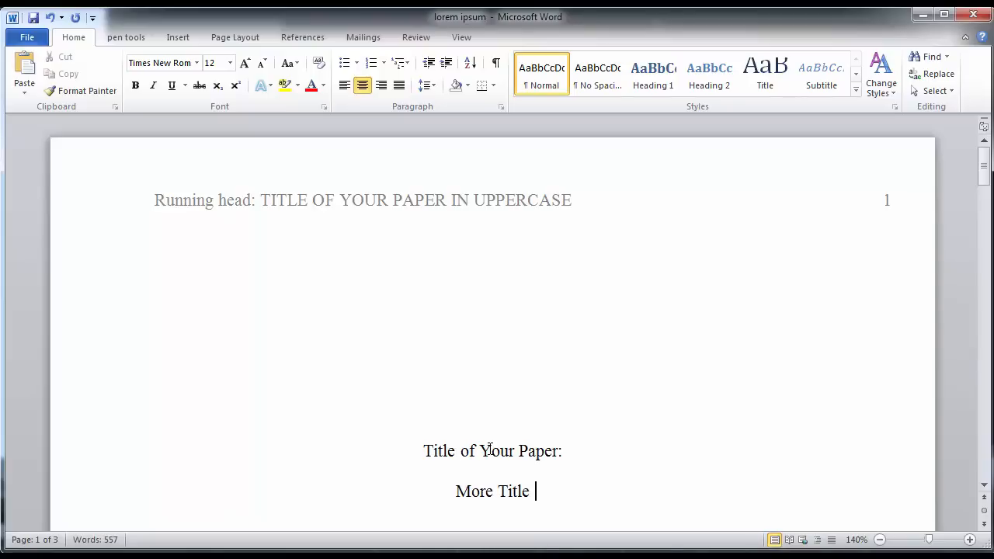
{"action": "type", "text": "is "}
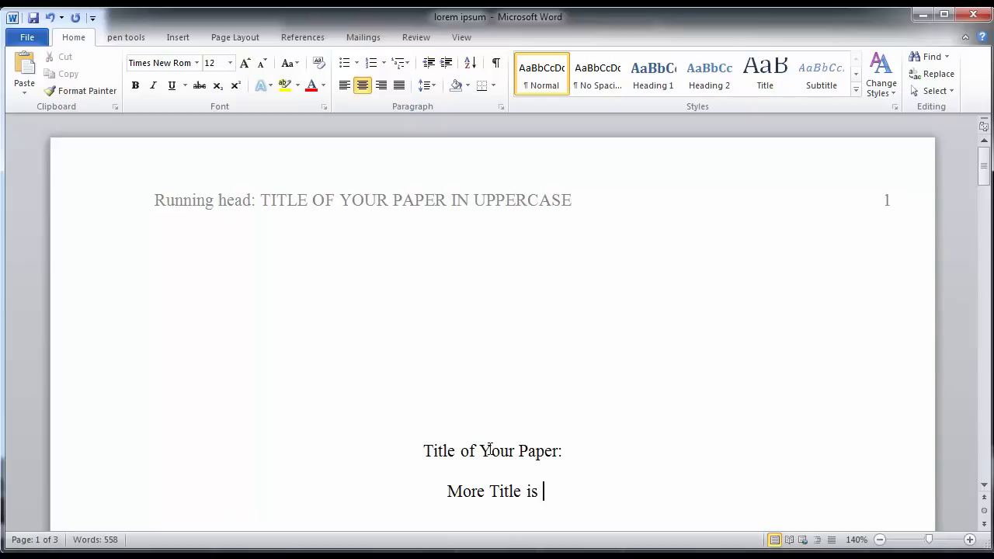
{"action": "type", "text": "Exciting"}
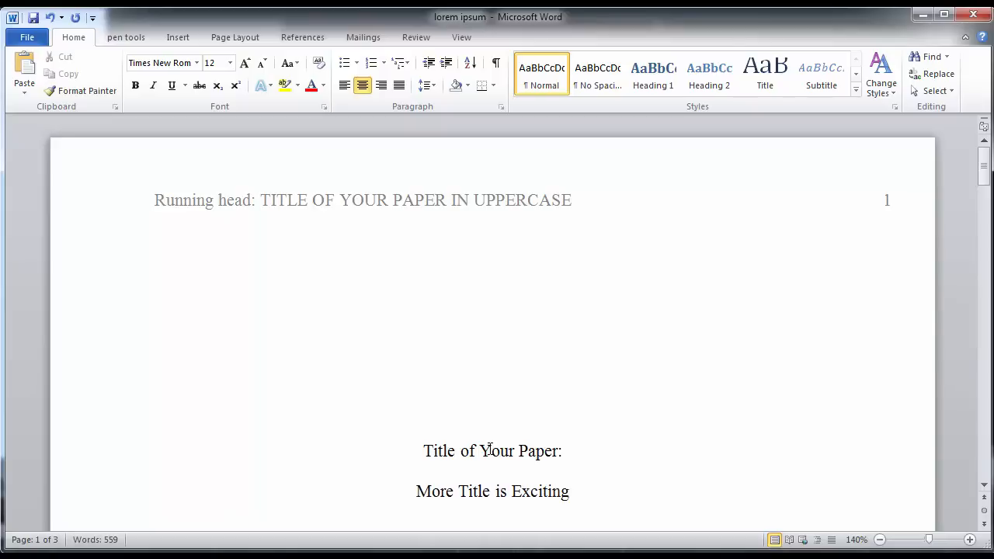
Step: Below the title, enter "Firstname Lastname" and "Community College of Aurora" on separate lines, followed by a new blank line
{"action": "key", "text": "Return"}
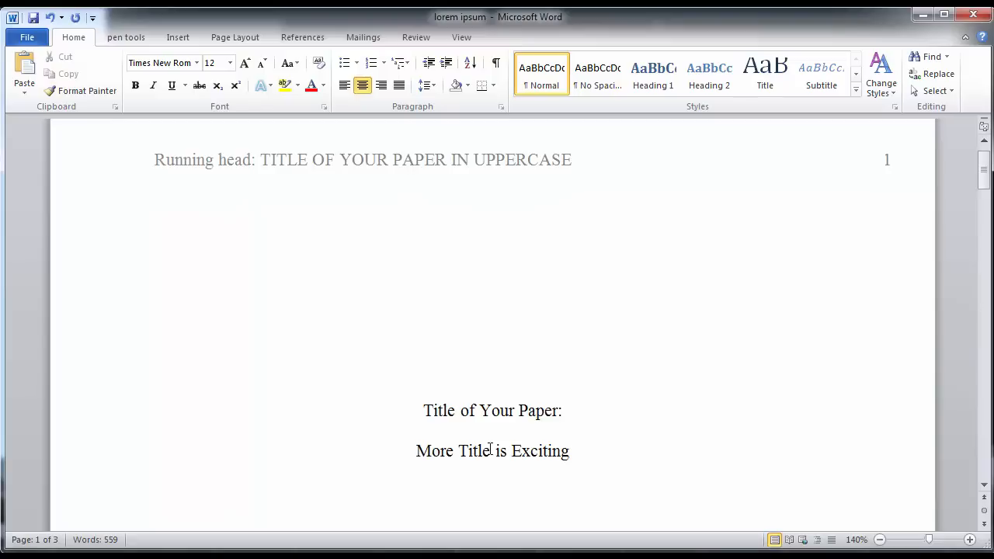
{"action": "type", "text": "Firstname Lastname"}
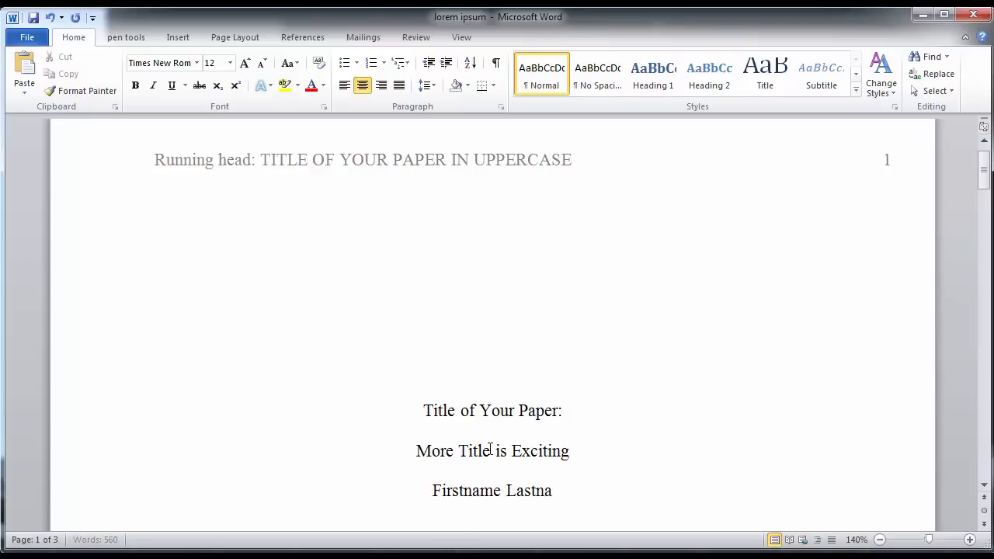
{"action": "key", "text": "Return"}
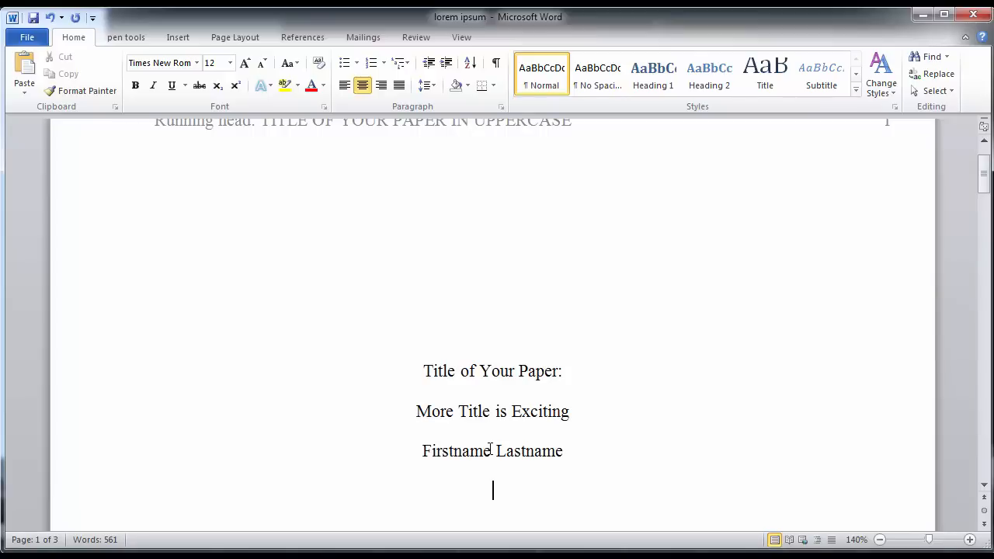
{"action": "type", "text": "Comm"}
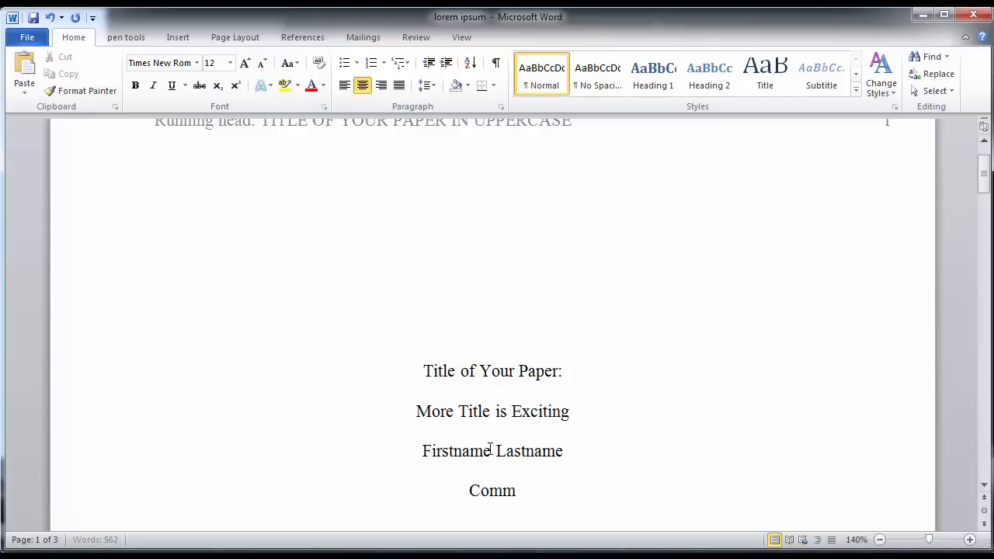
{"action": "type", "text": "unity Colle"}
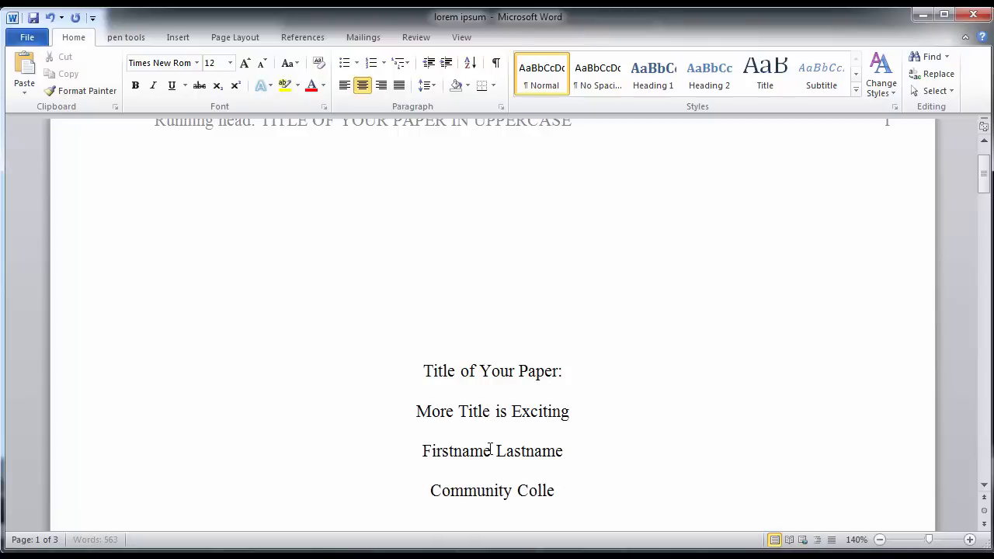
{"action": "type", "text": "ge of Aurora"}
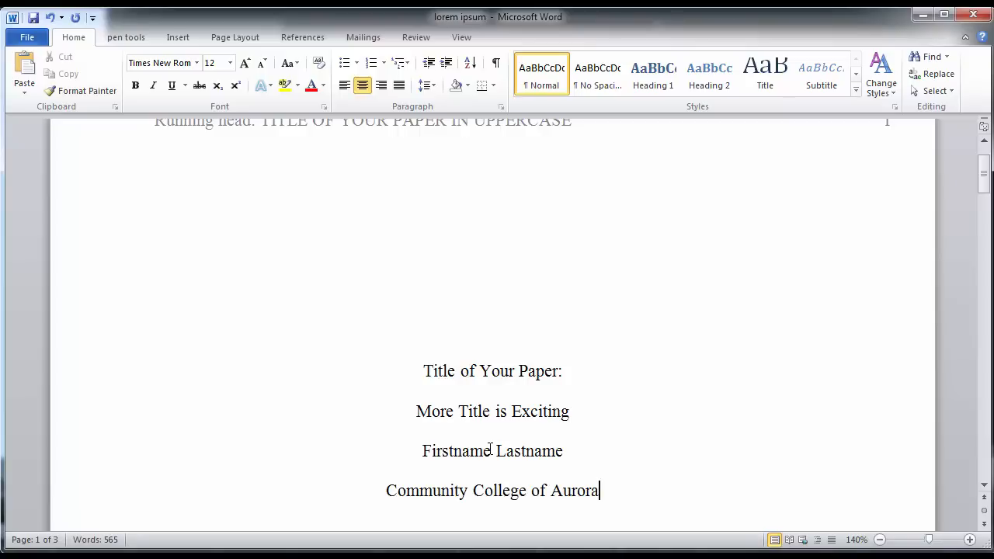
{"action": "scroll", "coordinate": [490, 448], "scroll_direction": "down", "scroll_amount": 1}
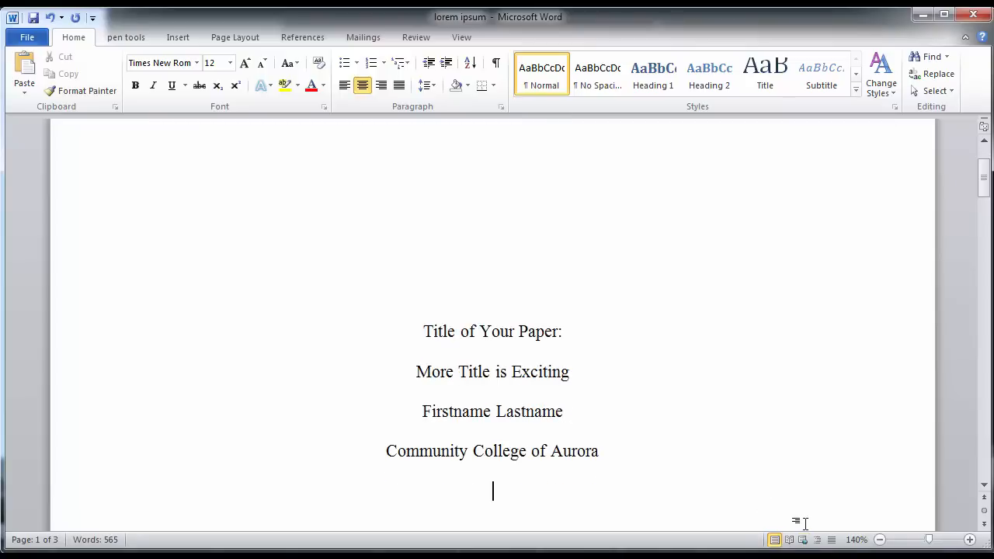
Step: Check the title page layout, from the running head and page number down to the author and institution lines
{"action": "left_click", "coordinate": [879, 541]}
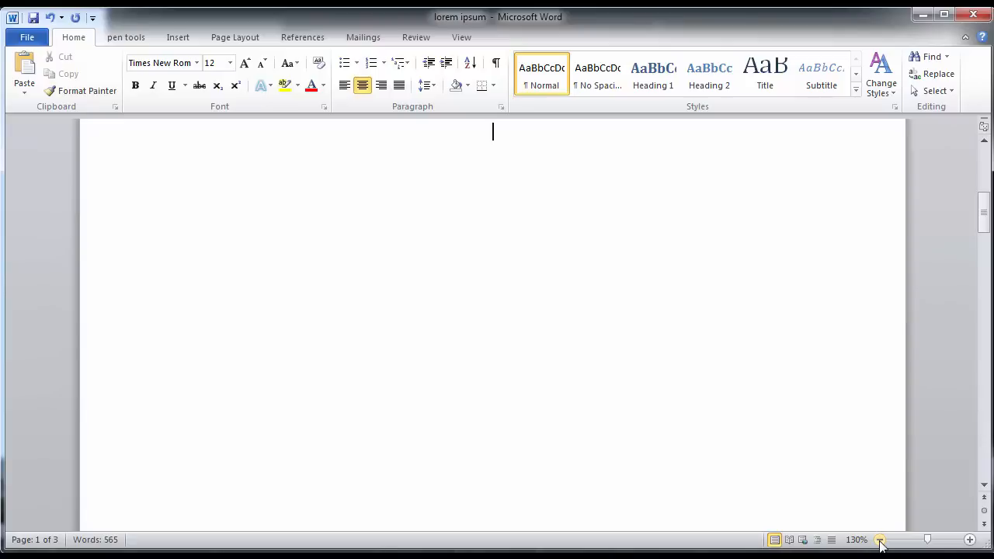
{"action": "left_click", "coordinate": [880, 541]}
{"action": "left_click", "coordinate": [879, 540]}
{"action": "left_click", "coordinate": [880, 540]}
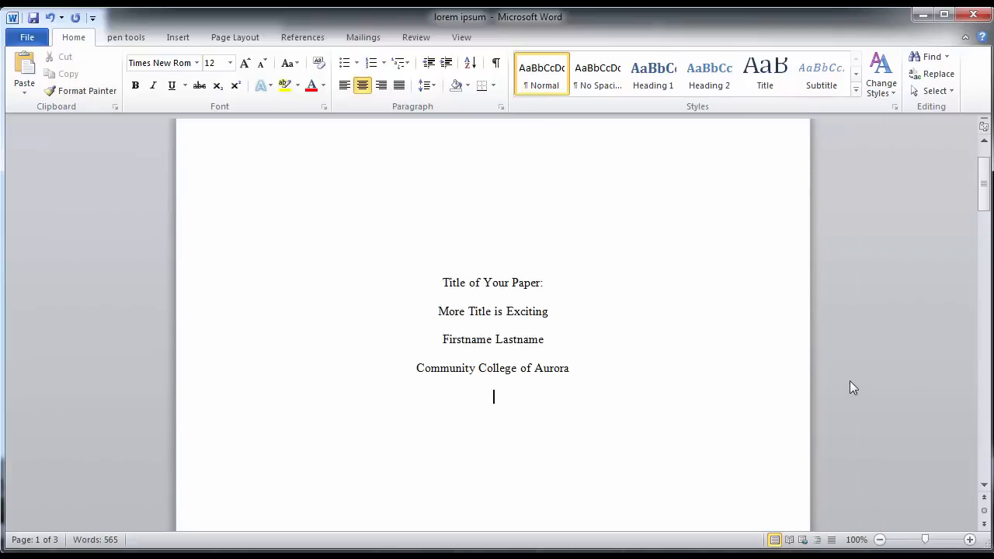
{"action": "scroll", "coordinate": [849, 387], "scroll_direction": "down", "scroll_amount": 3}
{"action": "scroll", "coordinate": [698, 377], "scroll_direction": "up", "scroll_amount": 2}
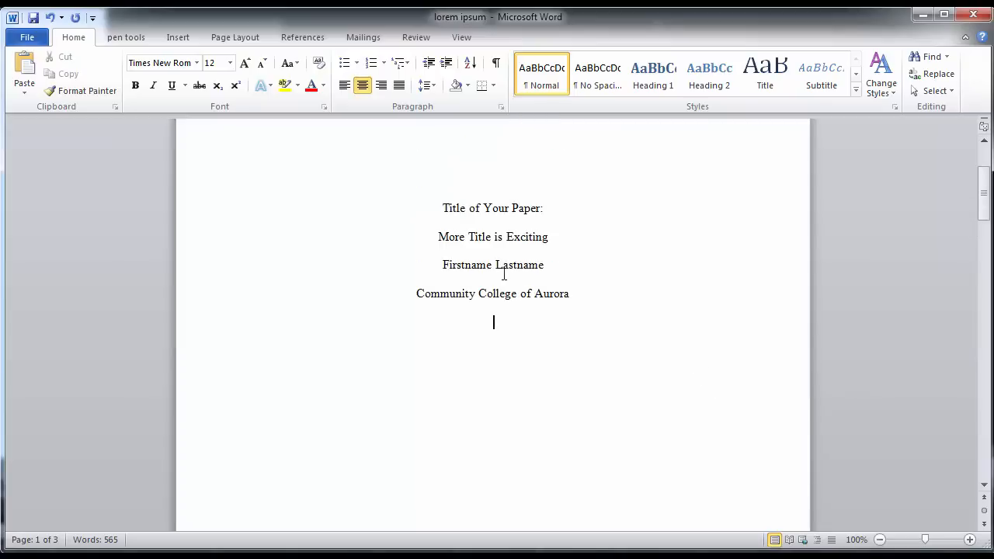
{"action": "scroll", "coordinate": [683, 344], "scroll_direction": "up", "scroll_amount": 3}
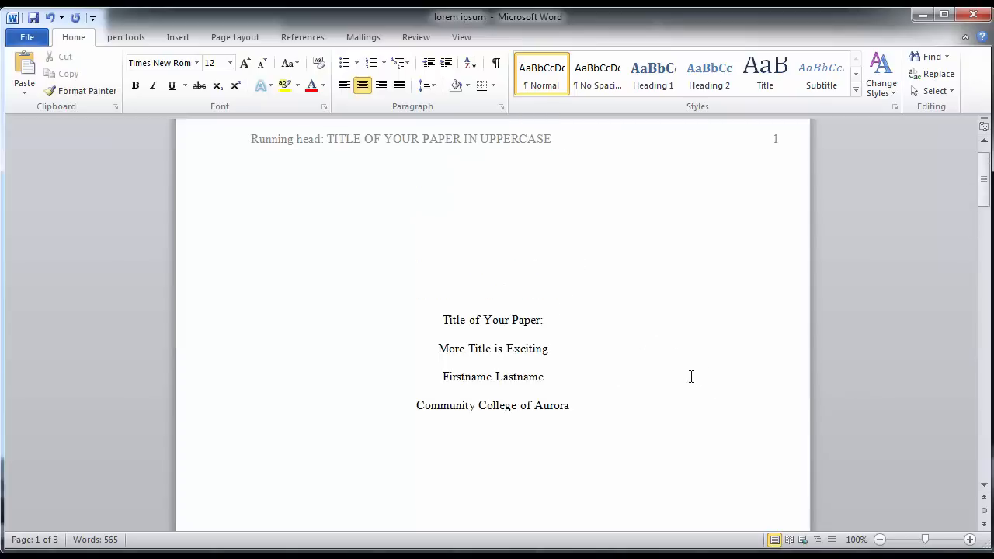
{"action": "scroll", "coordinate": [690, 377], "scroll_direction": "down", "scroll_amount": 3}
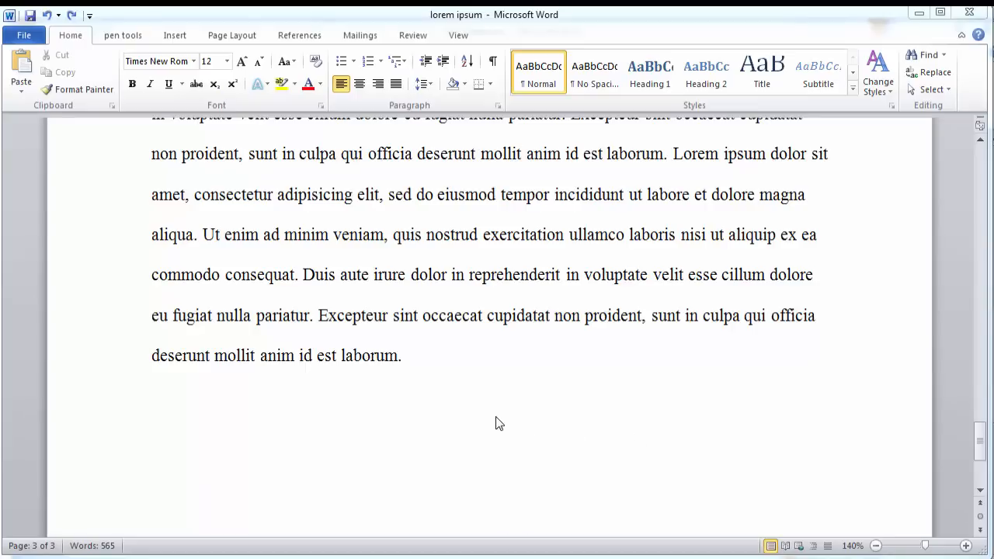
Step: Start a new page after the last paragraph of the paper and set its paragraph to centered with no special indent
{"action": "left_click", "coordinate": [422, 366]}
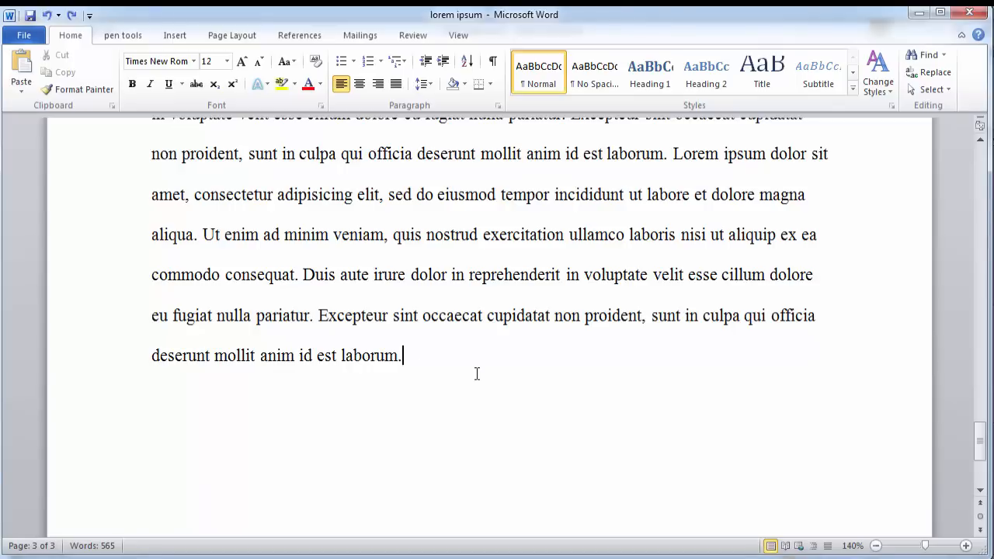
{"action": "key", "text": "ctrl+Return"}
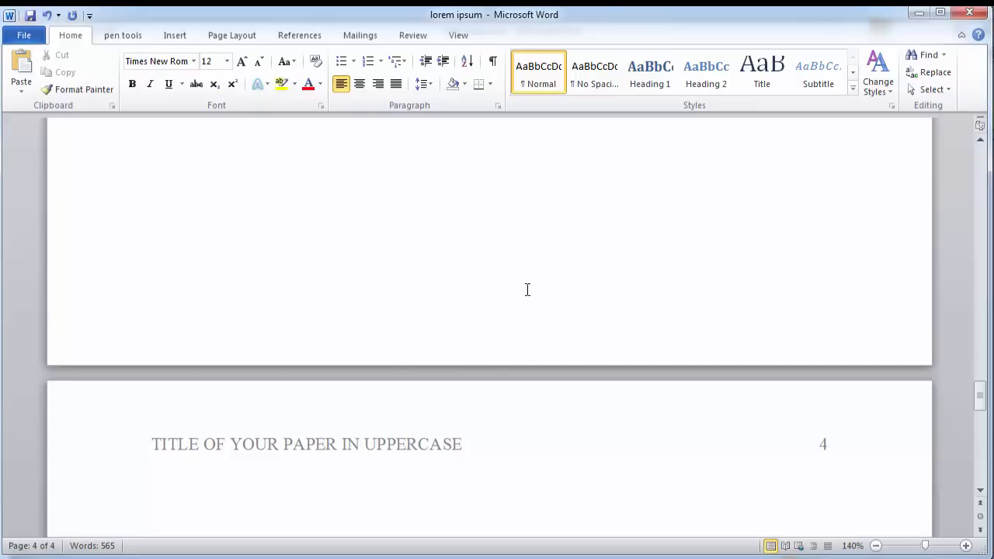
{"action": "left_click", "coordinate": [499, 108]}
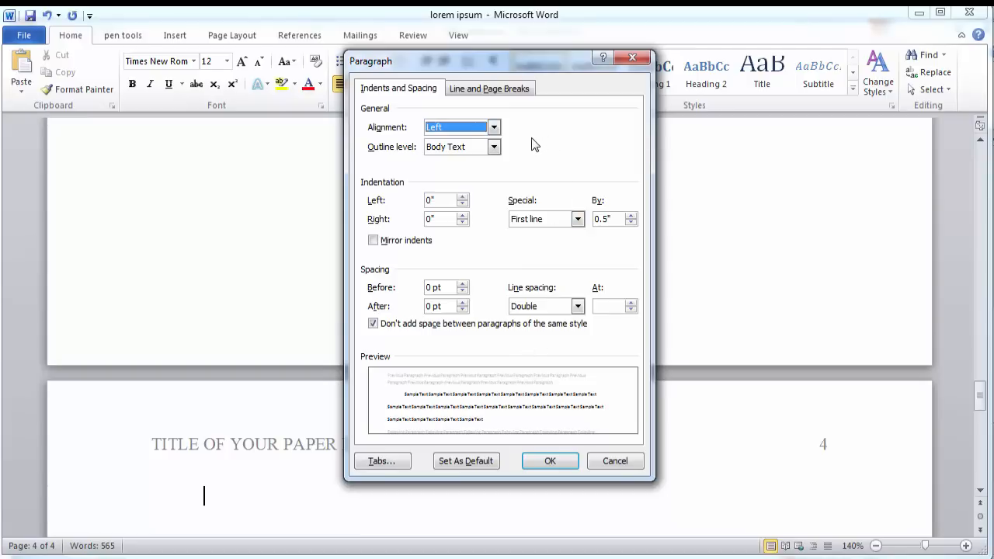
{"action": "left_click", "coordinate": [493, 127]}
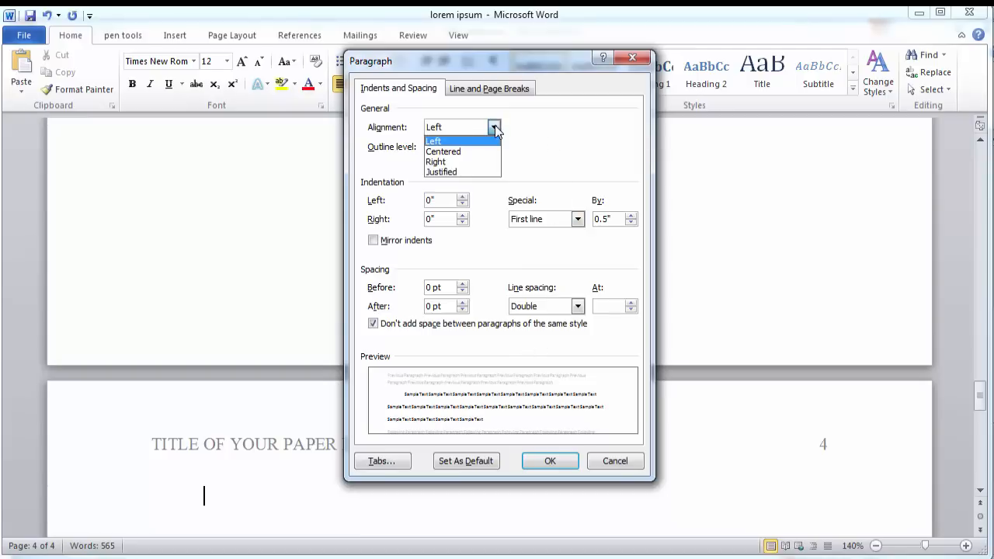
{"action": "left_click", "coordinate": [487, 155]}
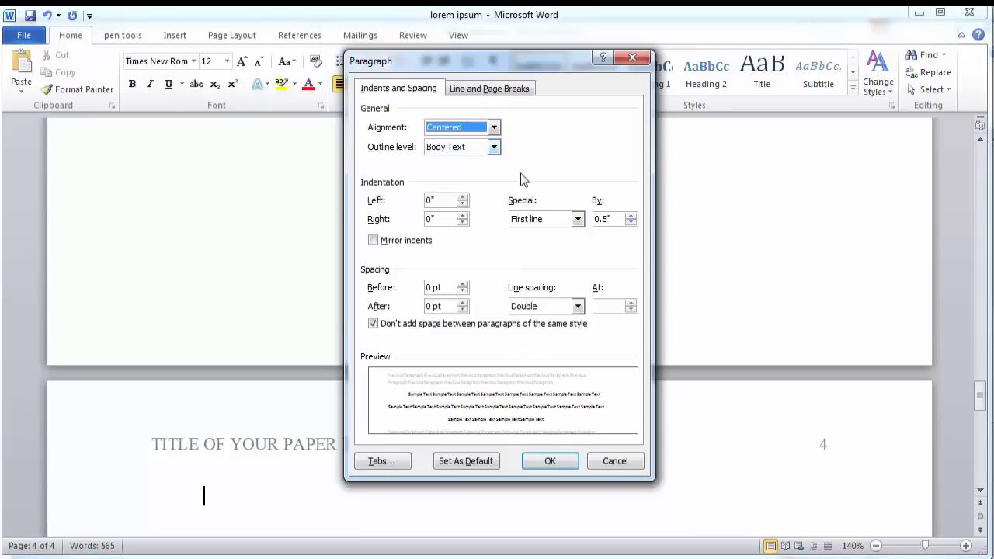
{"action": "left_click", "coordinate": [578, 221]}
{"action": "left_click", "coordinate": [571, 232]}
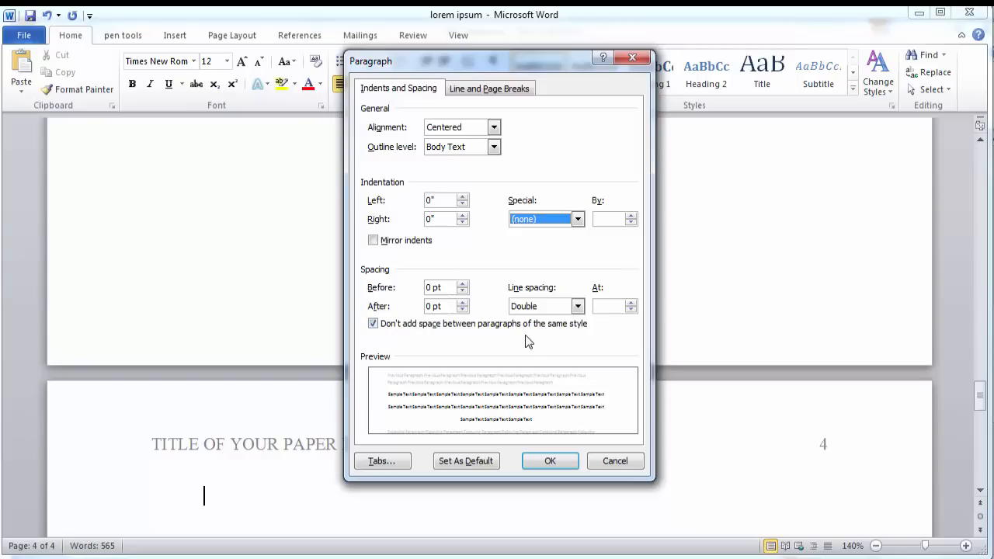
{"action": "left_click", "coordinate": [565, 460]}
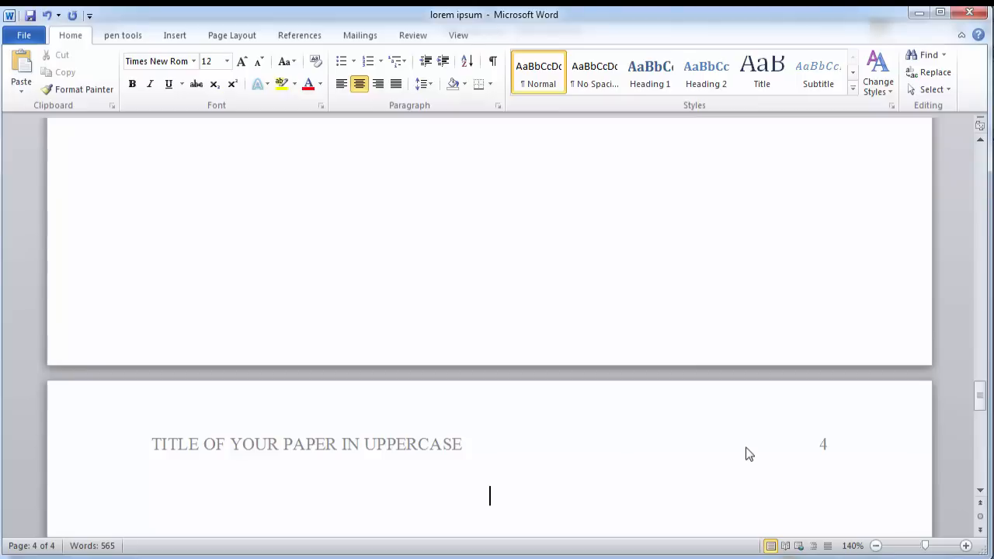
Step: Enter the heading "References" on the new page and start a new line below it
{"action": "type", "text": "References"}
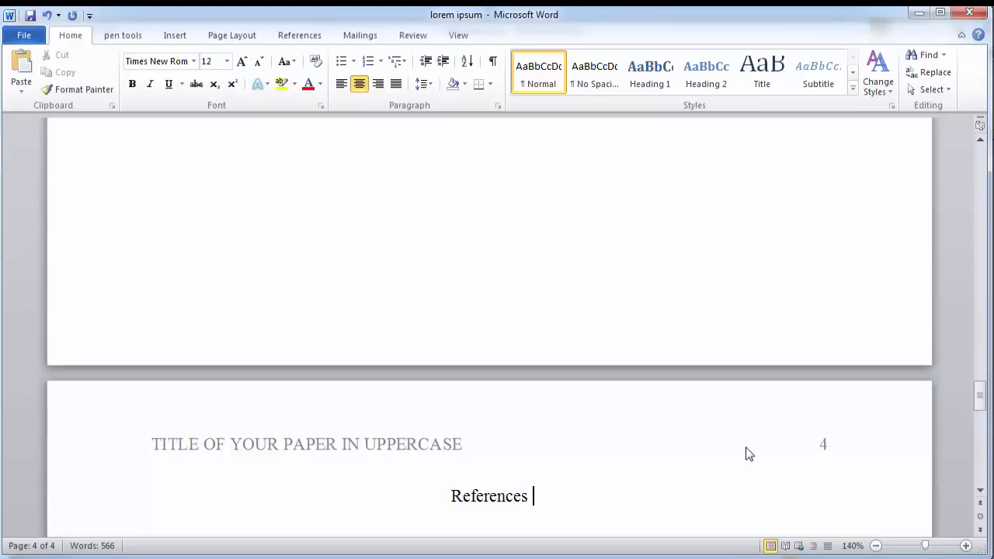
{"action": "left_click", "coordinate": [980, 491]}
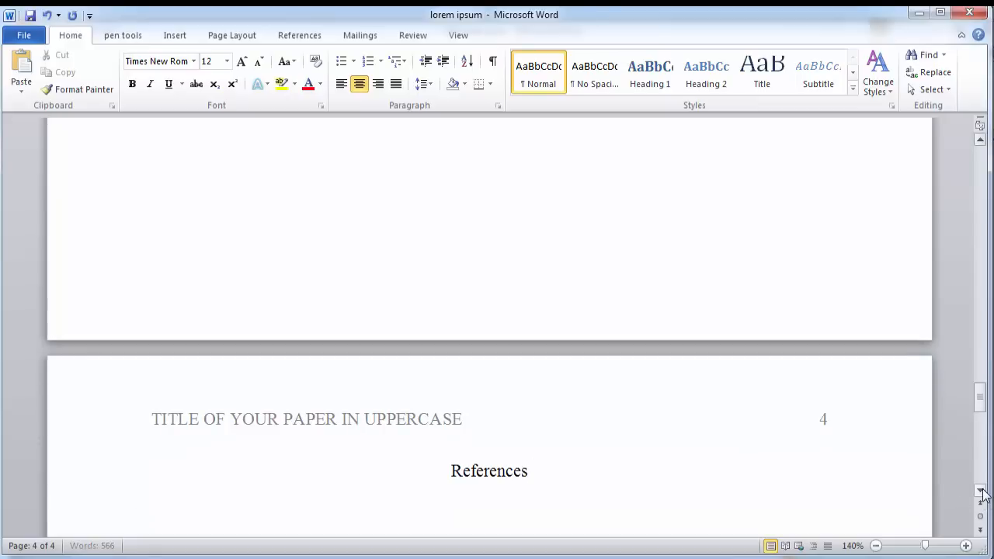
{"action": "left_click", "coordinate": [980, 492]}
{"action": "left_click", "coordinate": [981, 491]}
{"action": "left_click", "coordinate": [981, 492]}
{"action": "left_click", "coordinate": [981, 491]}
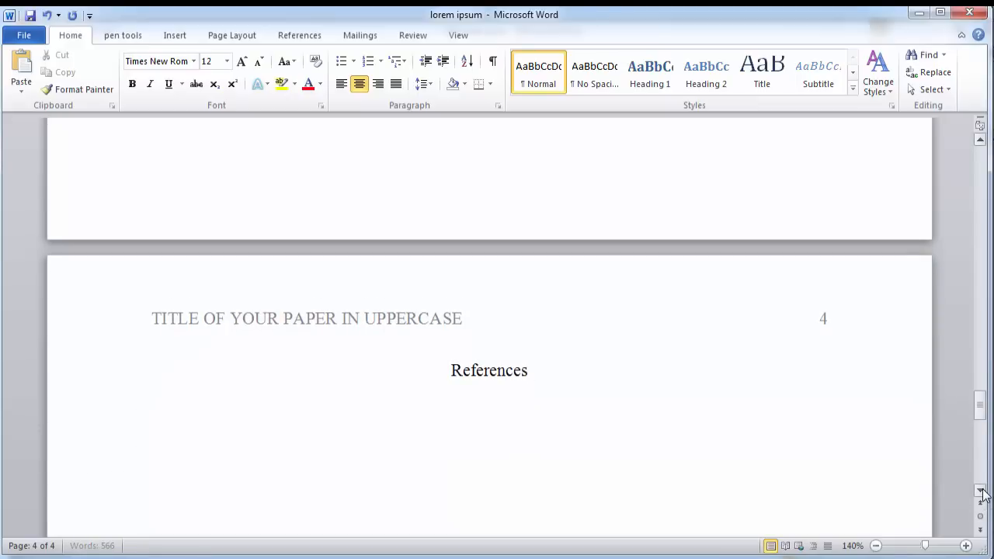
{"action": "left_click", "coordinate": [980, 491]}
{"action": "left_click", "coordinate": [980, 491]}
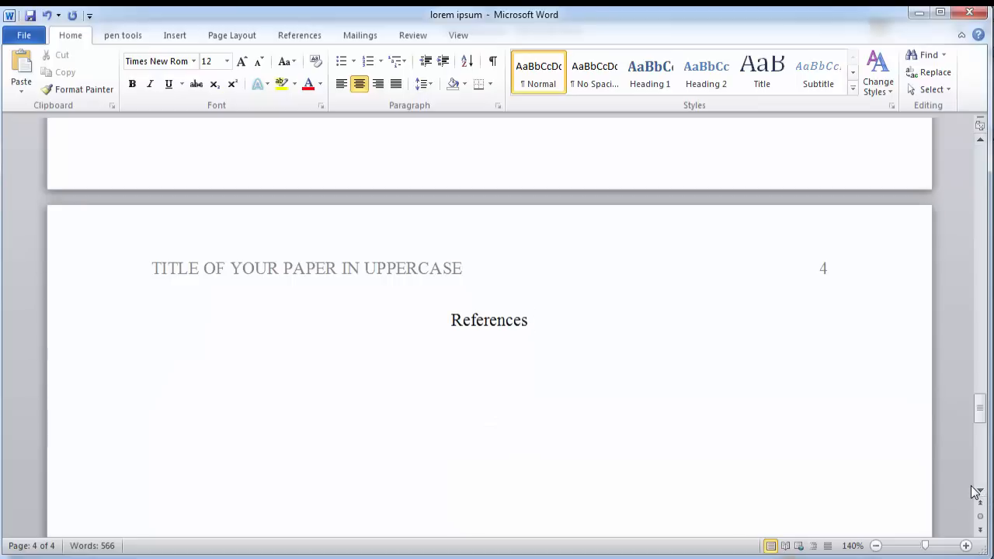
{"action": "key", "text": "Return"}
Step: Set the paragraph below the References heading to left alignment with a 0.5" hanging indent
{"action": "left_click", "coordinate": [498, 106]}
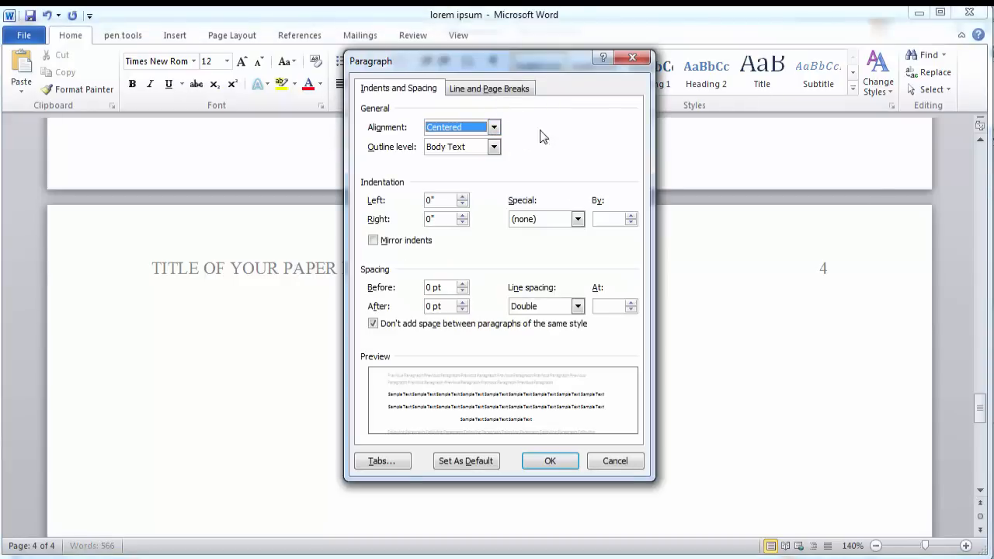
{"action": "left_click", "coordinate": [494, 128]}
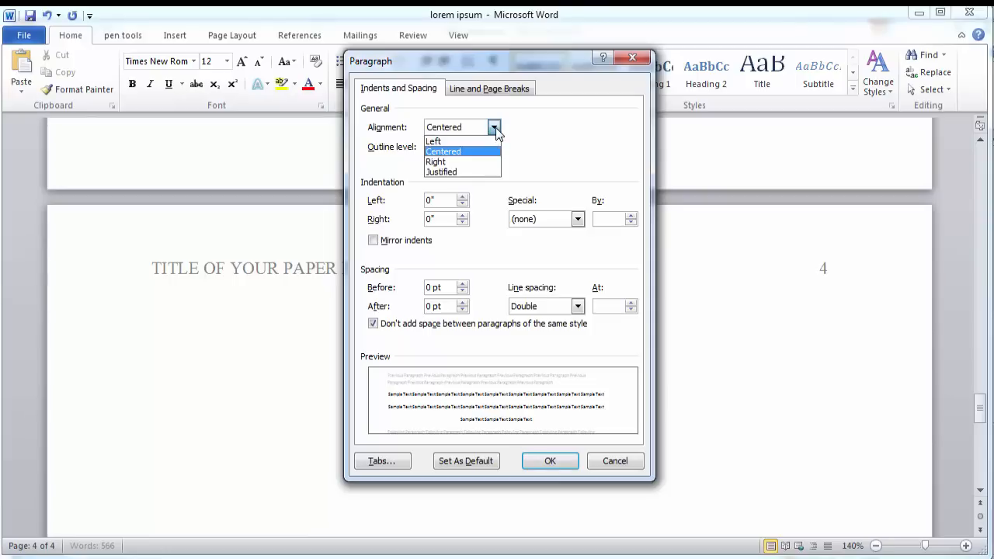
{"action": "left_click", "coordinate": [444, 142]}
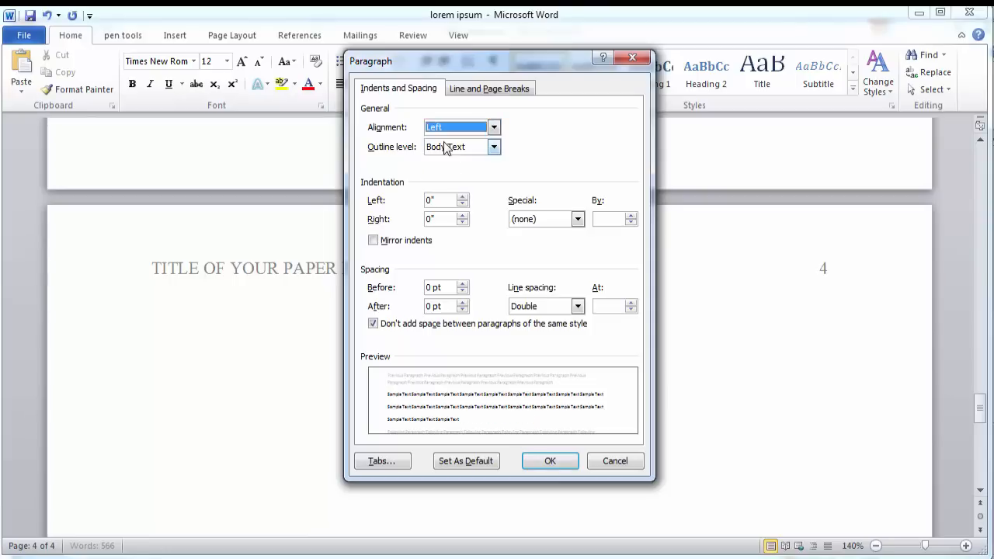
{"action": "left_click", "coordinate": [578, 220]}
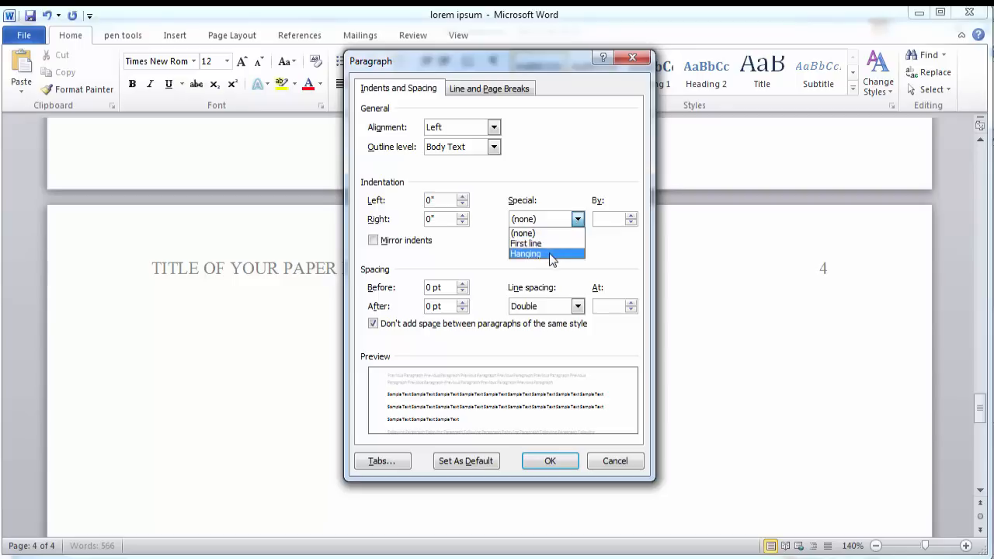
{"action": "left_click", "coordinate": [551, 254]}
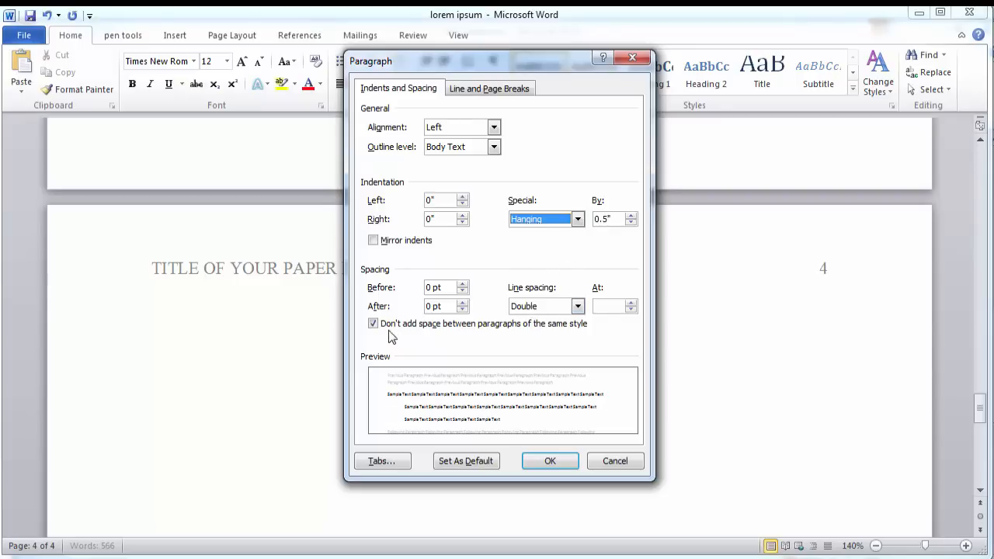
{"action": "left_click", "coordinate": [549, 463]}
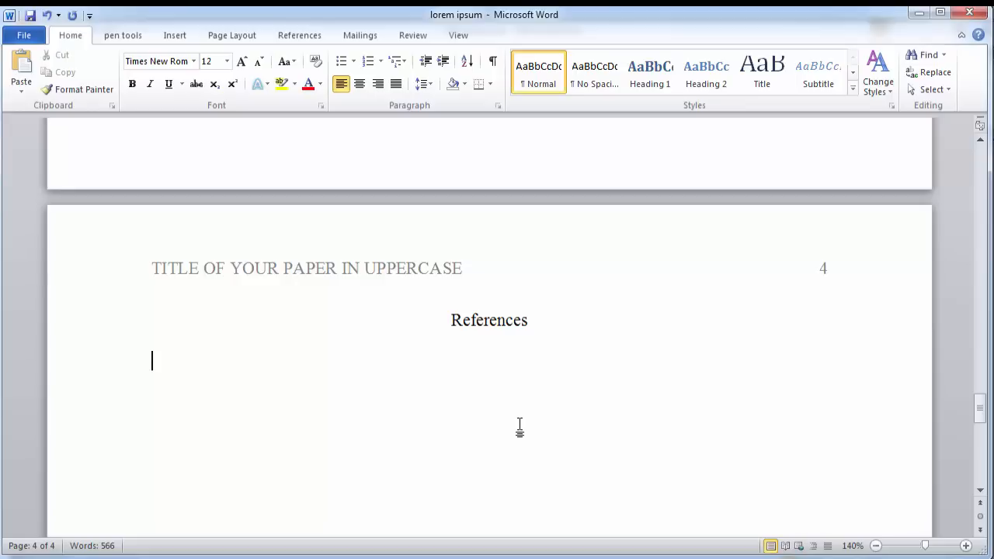
Step: Insert the full 1814 reference for "Growing Prize-winning Calabashes in the American Midwest" below the heading and give it a 0.5" hanging indent
{"action": "type", "text": "Pumpkinhead, J. (1814). Growing Prize-winning Calabashes in the American Midwest. Emerald City, OZ: O’Neill and Baum."}
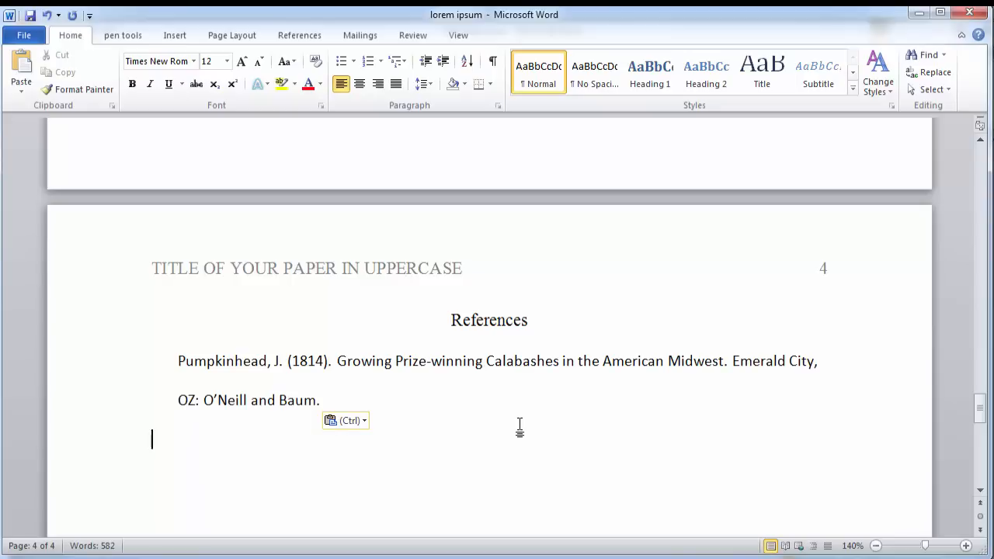
{"action": "left_click", "coordinate": [346, 399]}
{"action": "left_click_drag", "start_coordinate": [346, 399], "coordinate": [188, 369]}
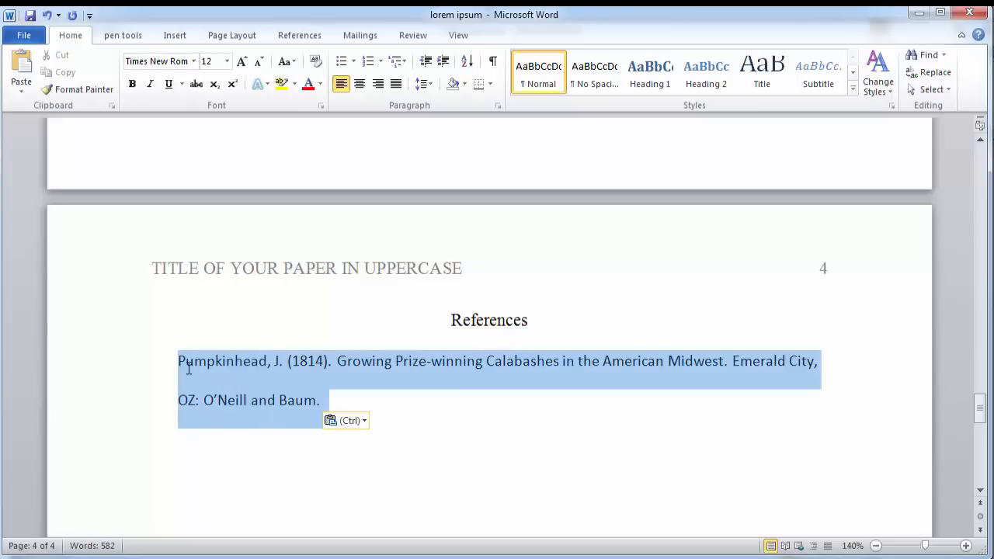
{"action": "left_click", "coordinate": [498, 105]}
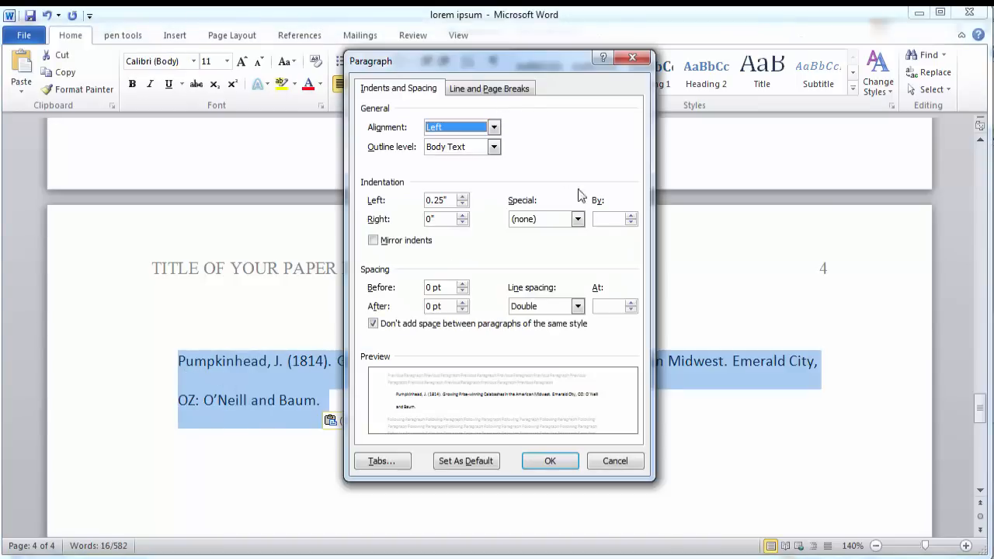
{"action": "left_click", "coordinate": [578, 219]}
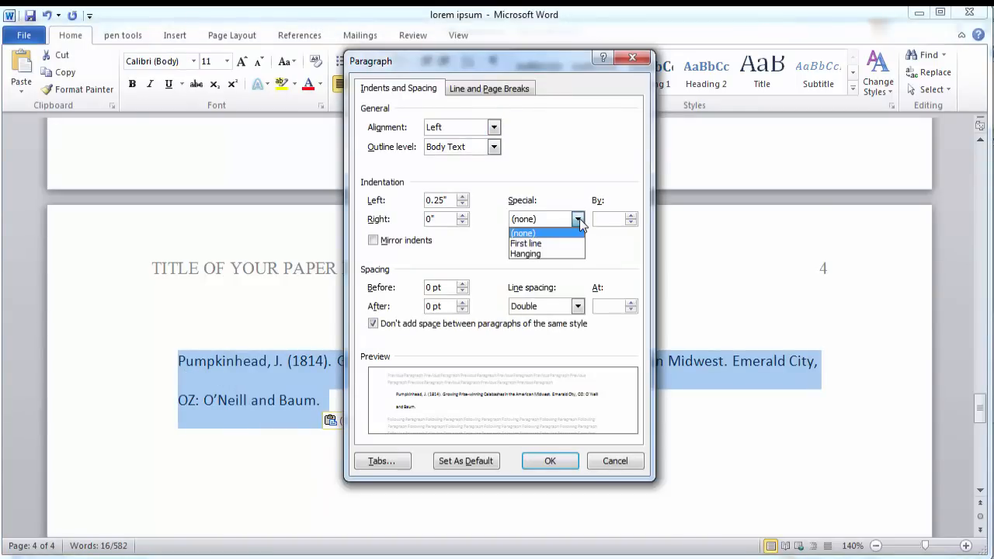
{"action": "left_click", "coordinate": [558, 254]}
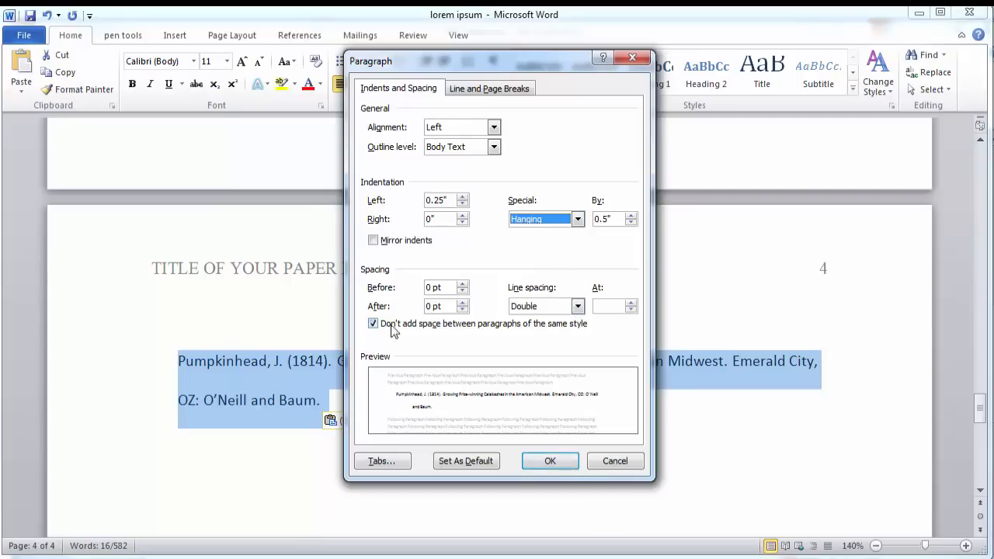
{"action": "left_click", "coordinate": [549, 458]}
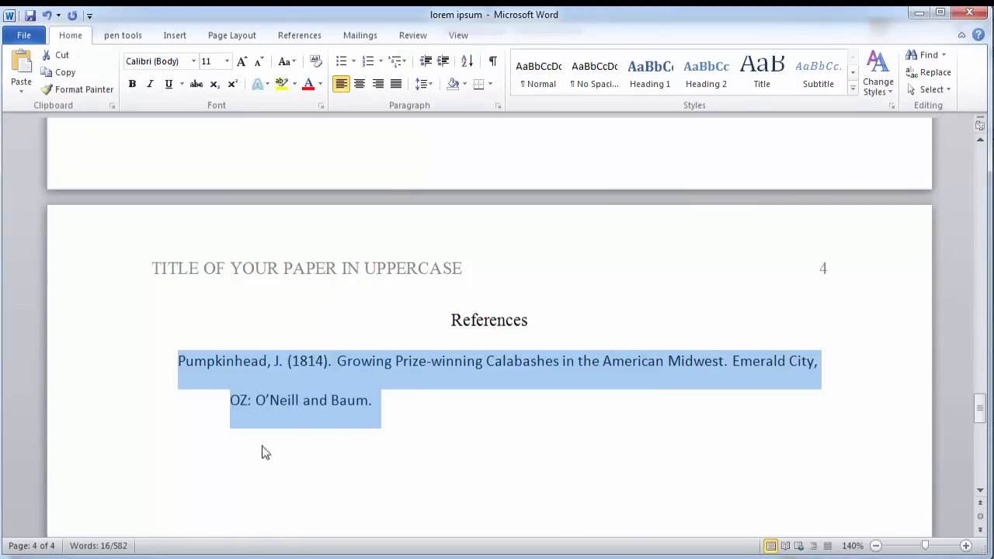
Step: Decrease the indent of the 1814 reference so its first line starts at the page's left margin
{"action": "left_click", "coordinate": [384, 439]}
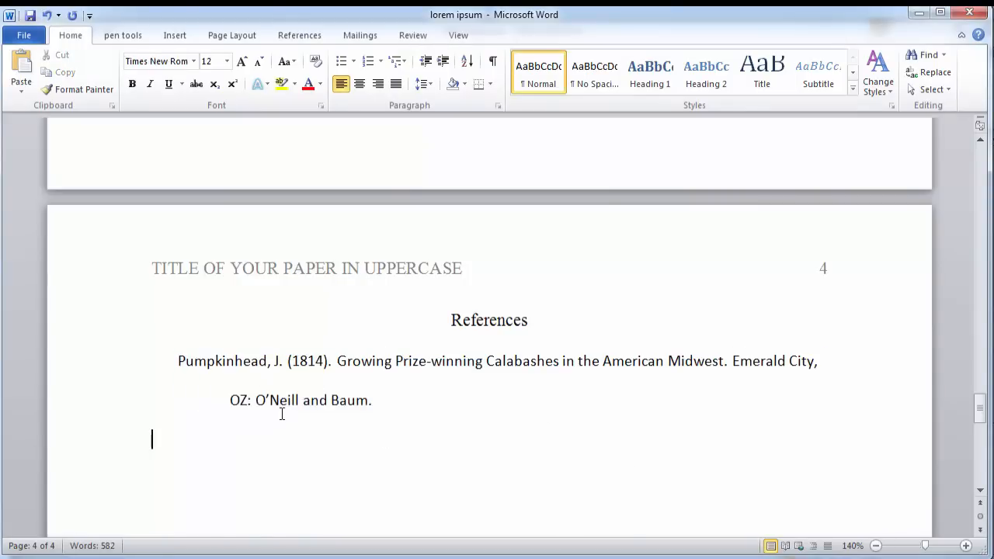
{"action": "left_click", "coordinate": [178, 362]}
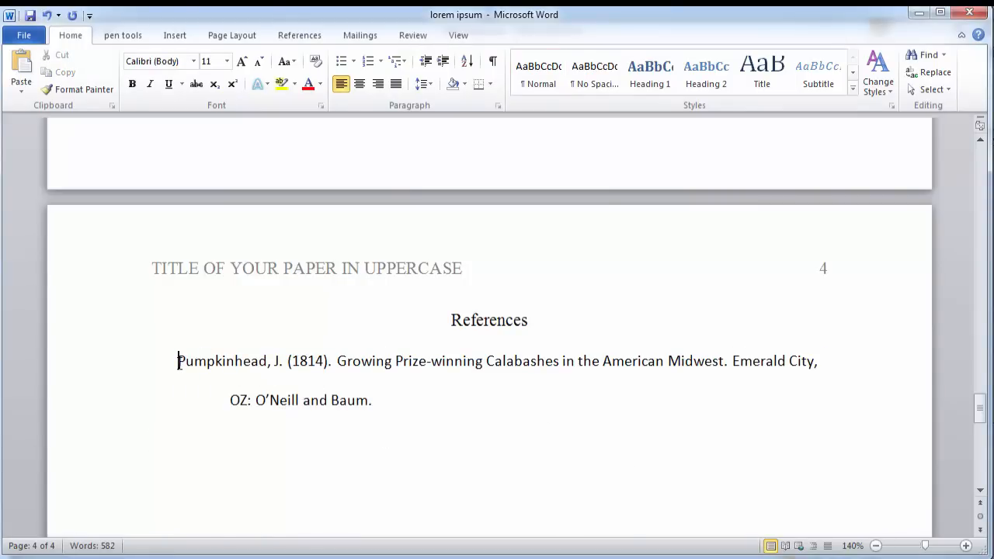
{"action": "left_click", "coordinate": [425, 60]}
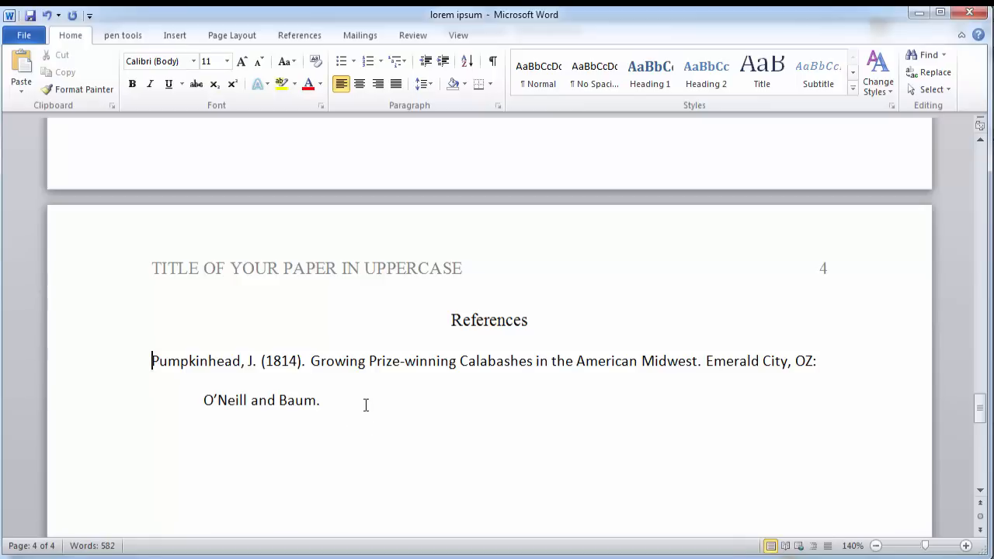
Step: Set the whole 1814 reference entry to Times New Roman, size 12
{"action": "left_click_drag", "start_coordinate": [364, 404], "coordinate": [176, 373]}
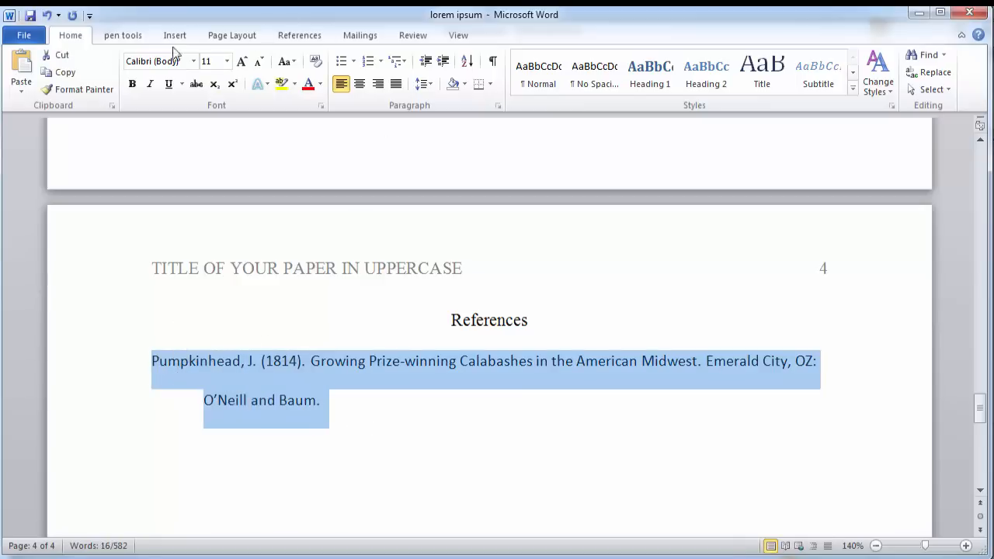
{"action": "left_click", "coordinate": [194, 63]}
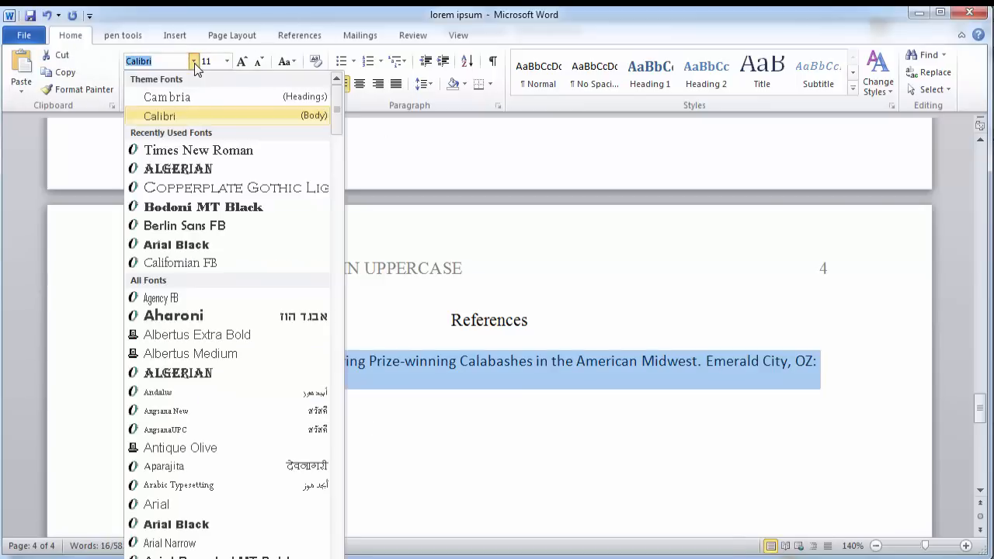
{"action": "left_click", "coordinate": [196, 148]}
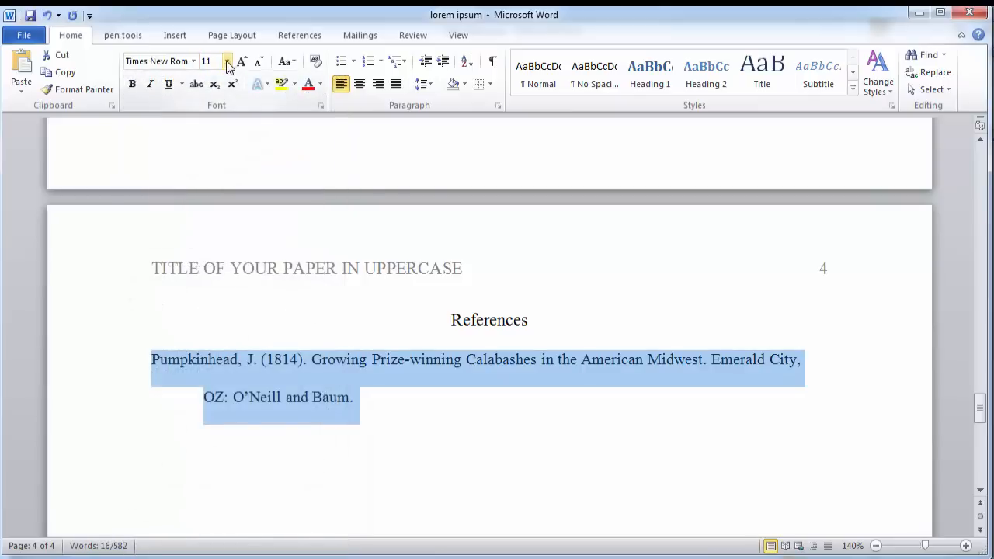
{"action": "left_click", "coordinate": [226, 61]}
{"action": "left_click", "coordinate": [208, 132]}
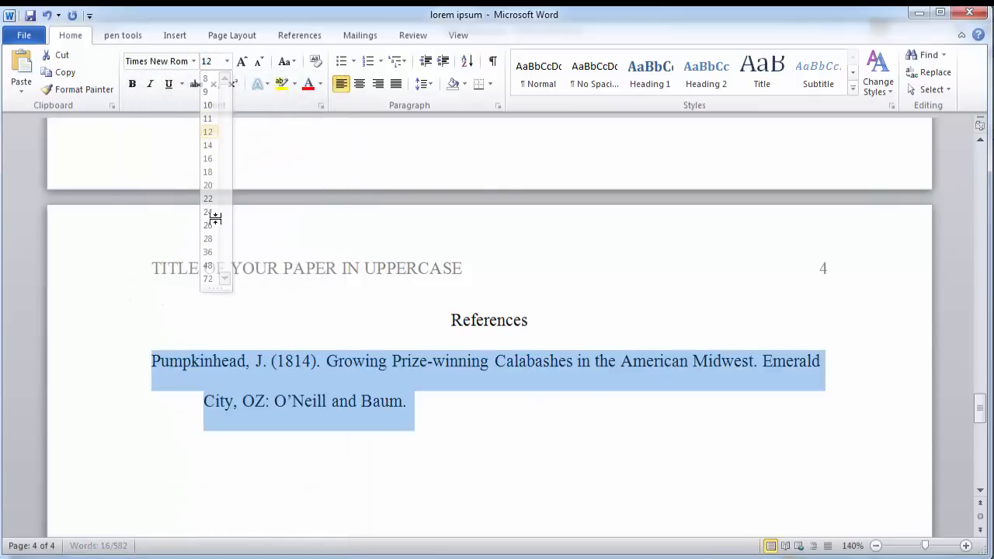
{"action": "left_click", "coordinate": [445, 451]}
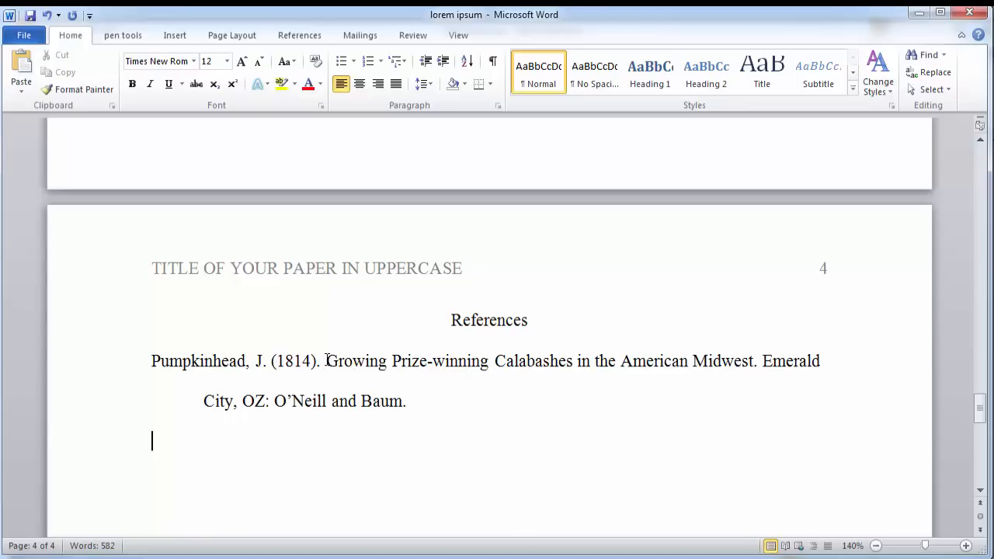
Step: Italicize the title "Growing Prize-winning Calabashes in the American Midwest" in the reference entry
{"action": "left_click_drag", "start_coordinate": [327, 359], "coordinate": [732, 370]}
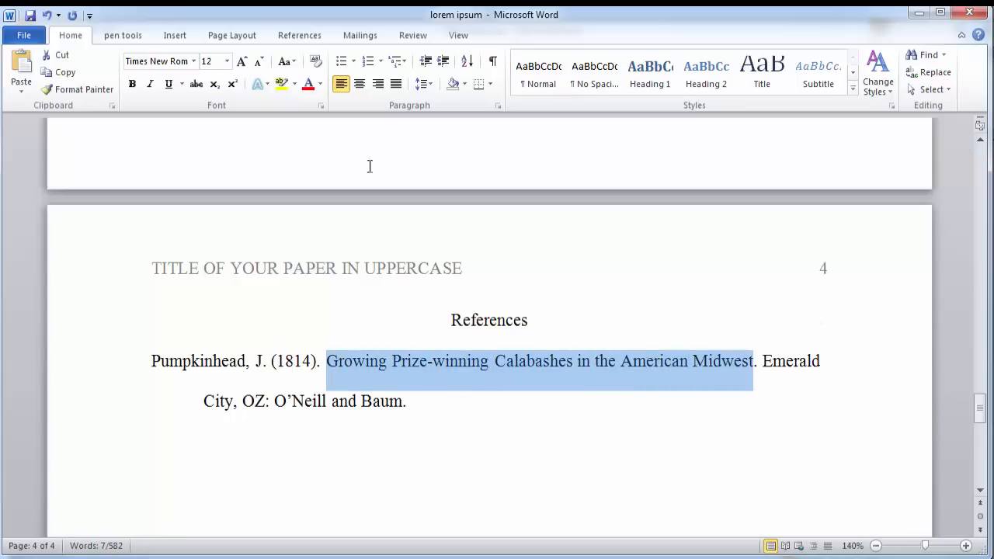
{"action": "left_click", "coordinate": [150, 84]}
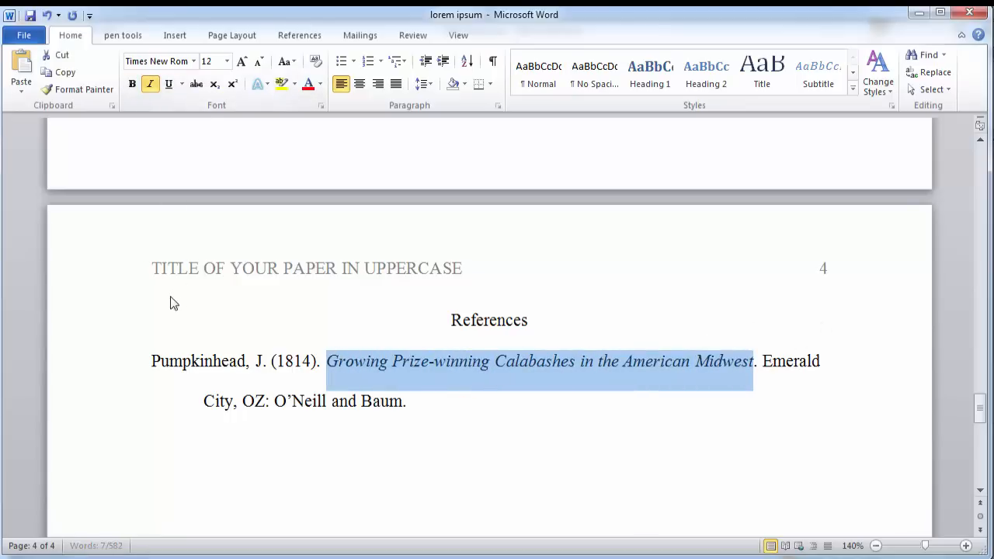
{"action": "left_click", "coordinate": [449, 408]}
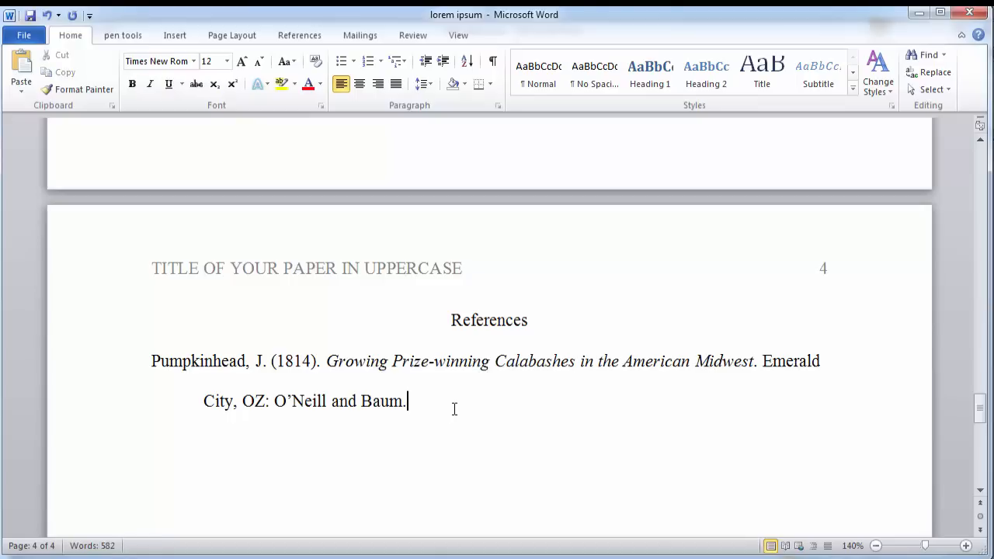